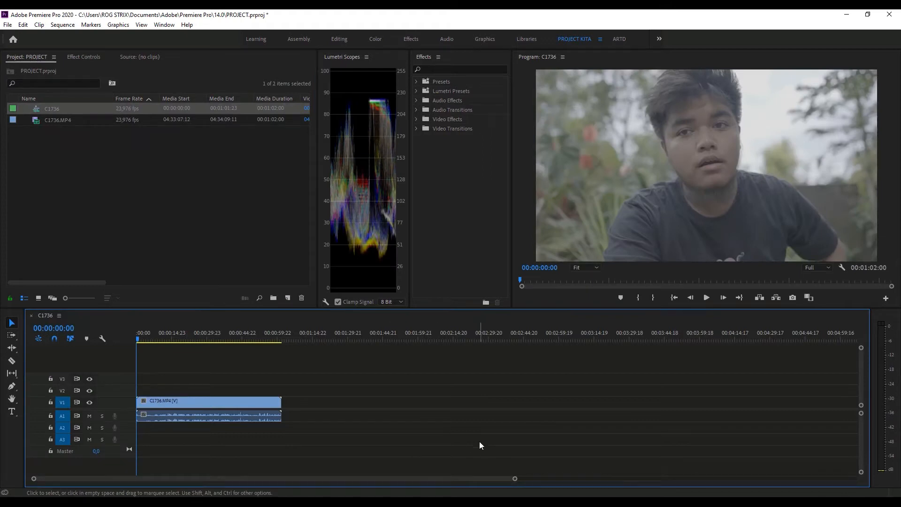
- Play the opening of the C1736 sequence and preview the C1736.MP4 source clip
drag(515, 480, 484, 488)
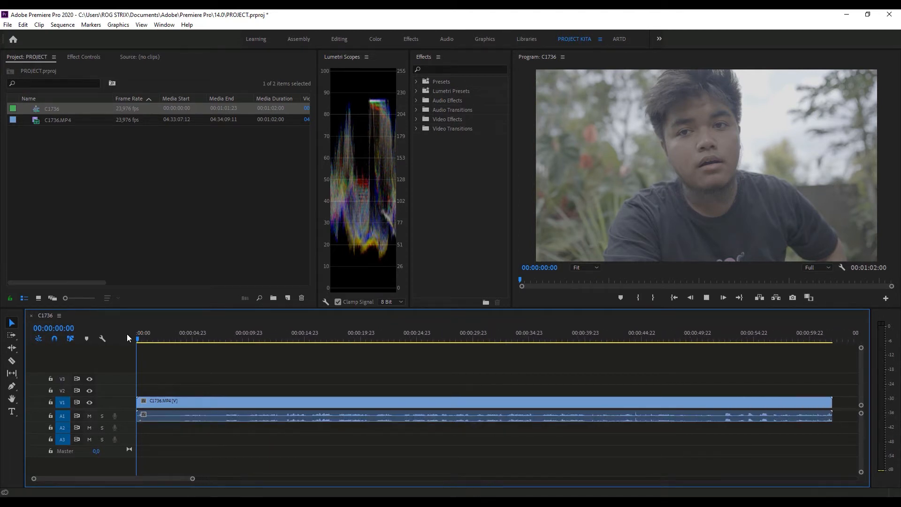
key(space)
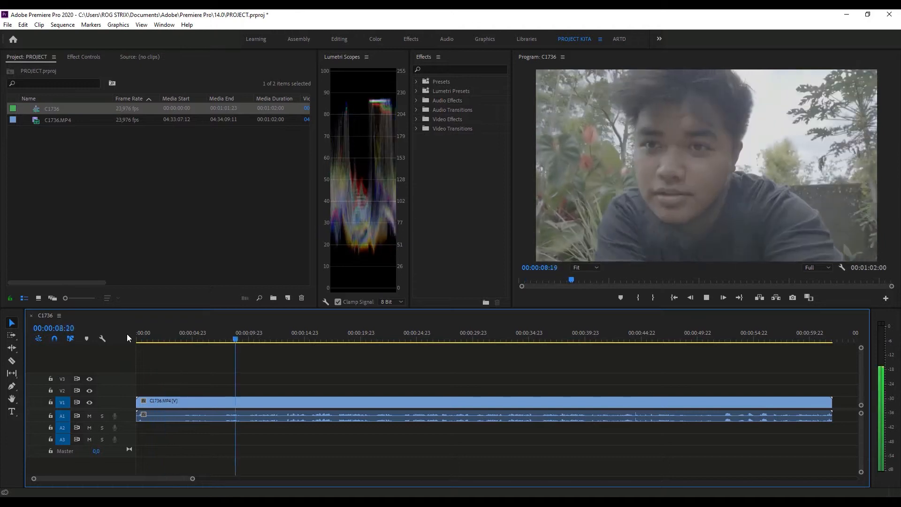
key(space)
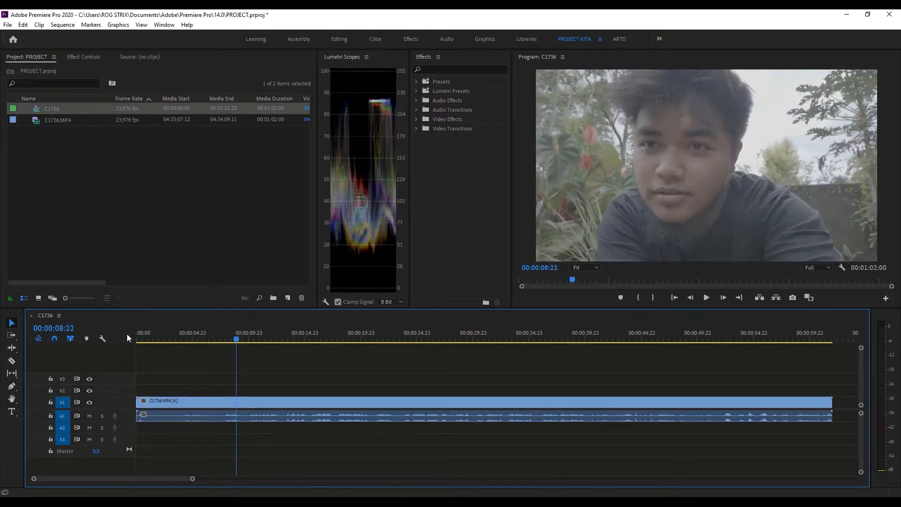
key(space)
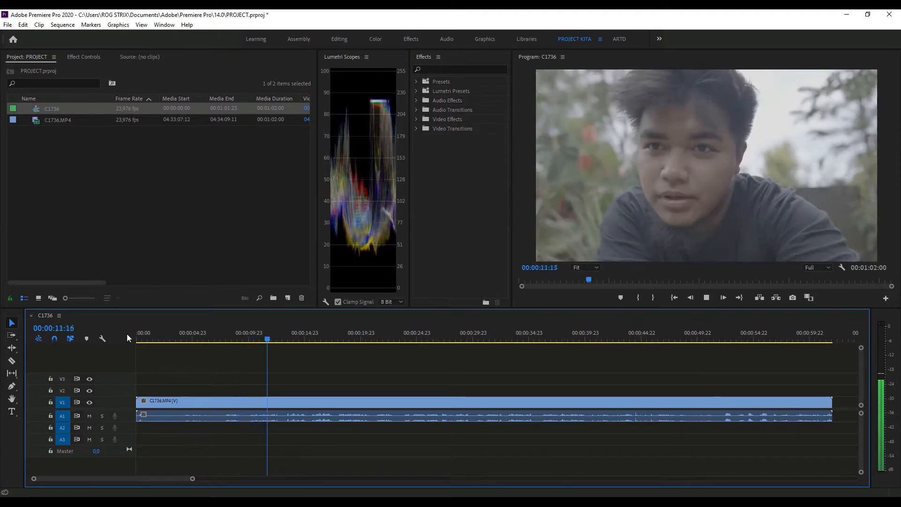
key(space)
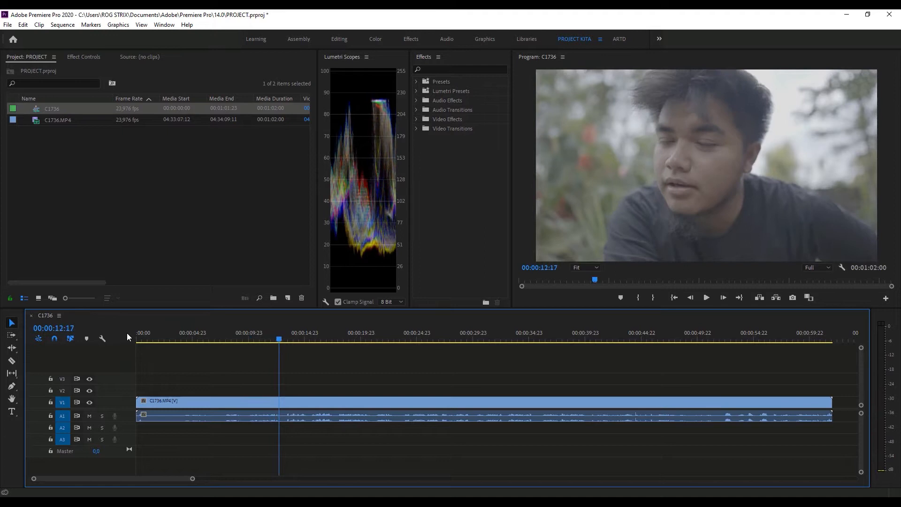
double_click(38, 124)
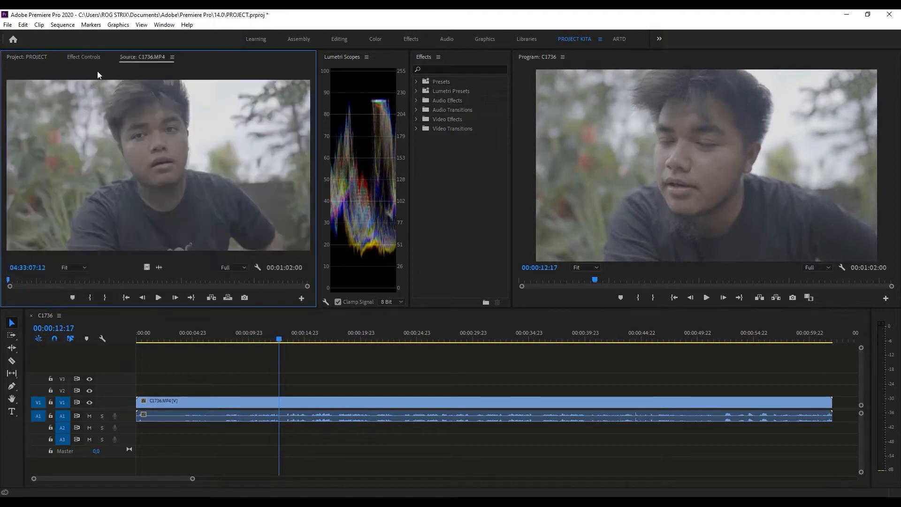
click(27, 58)
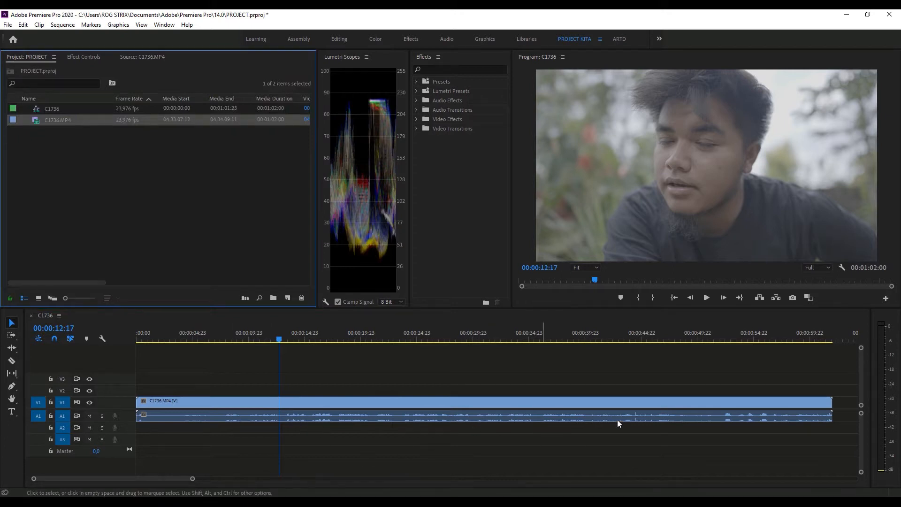
- Split the C1736.MP4 clip at 00:00:13:04 with the Razor tool and delete the part before the cut
click(145, 338)
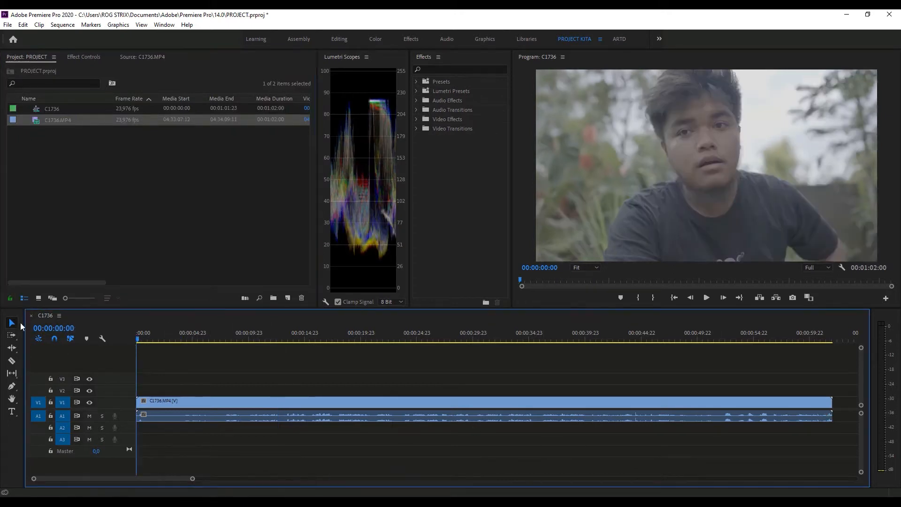
drag(157, 339, 285, 349)
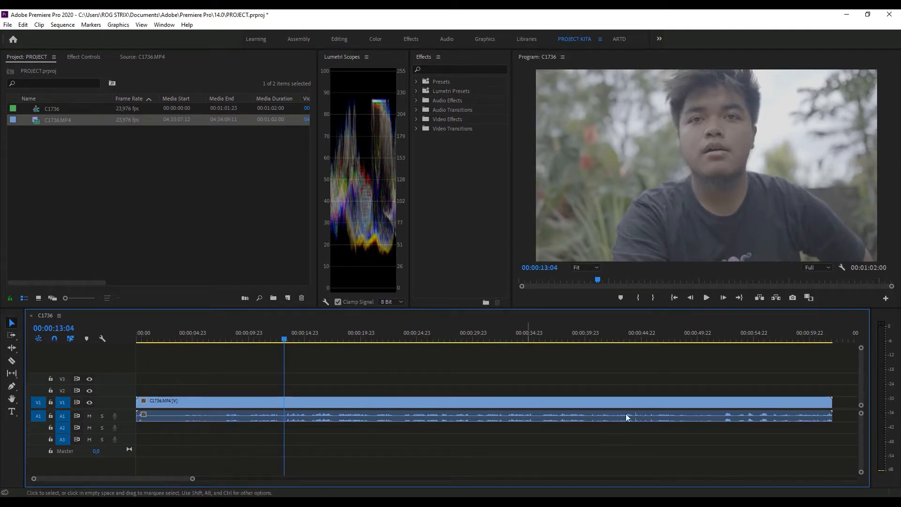
click(12, 361)
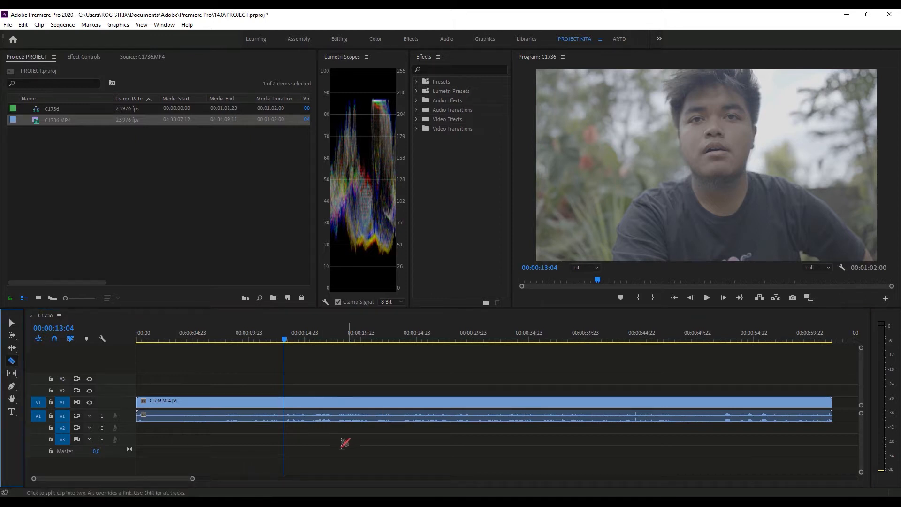
click(286, 403)
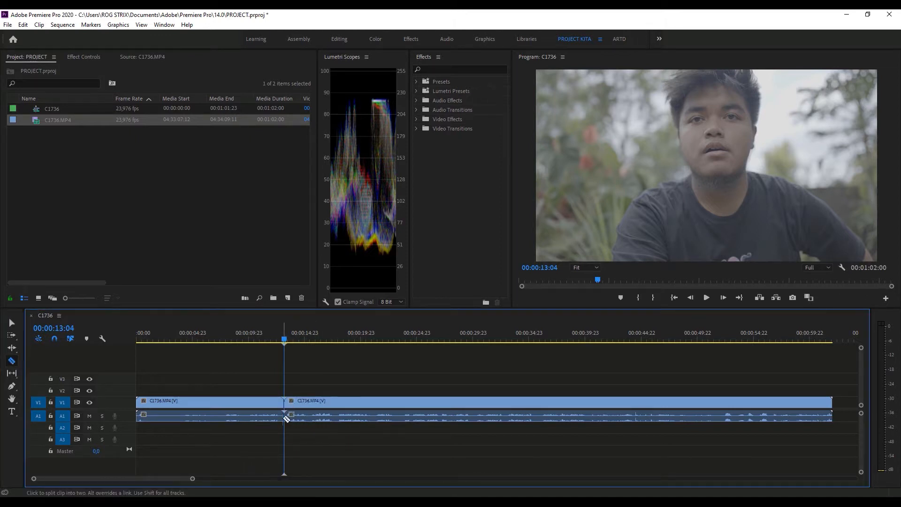
click(13, 323)
click(261, 402)
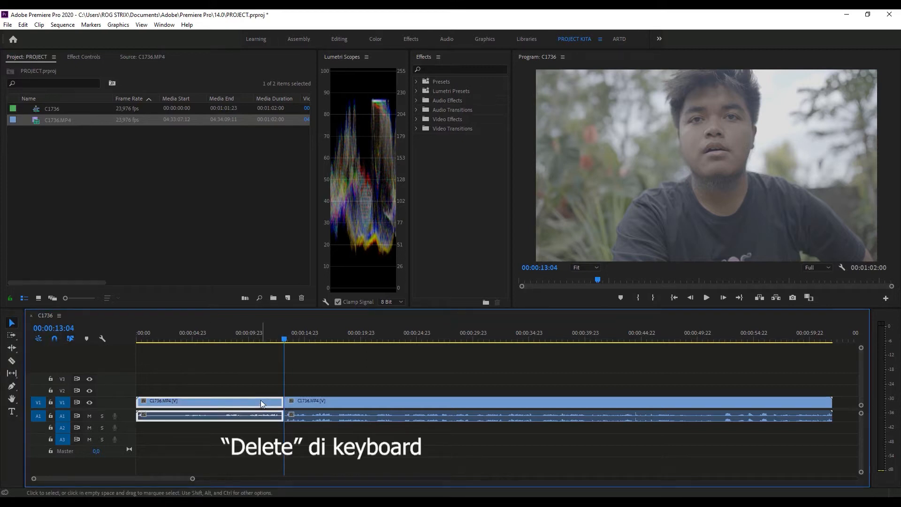
key(Delete)
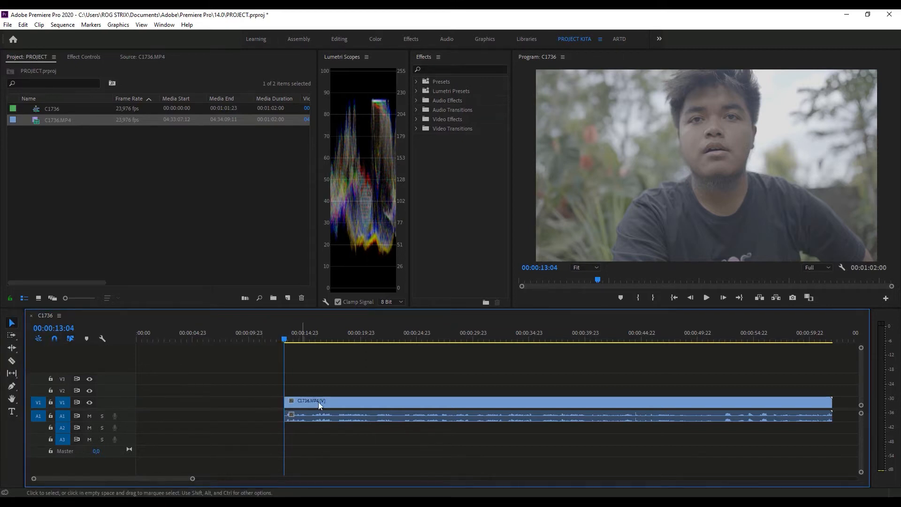
- Move the remaining clip to the start of the sequence and play it from the beginning
drag(172, 419, 154, 371)
drag(152, 337, 110, 337)
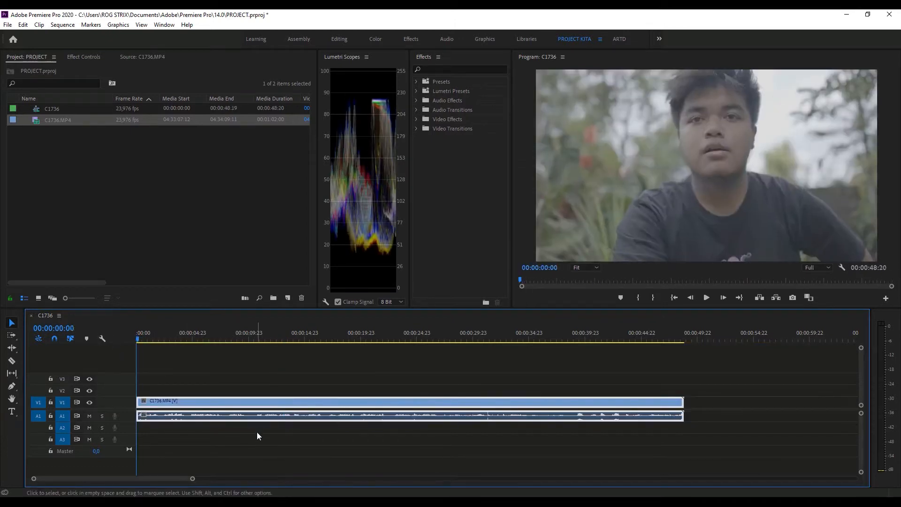
key(space)
drag(192, 479, 165, 479)
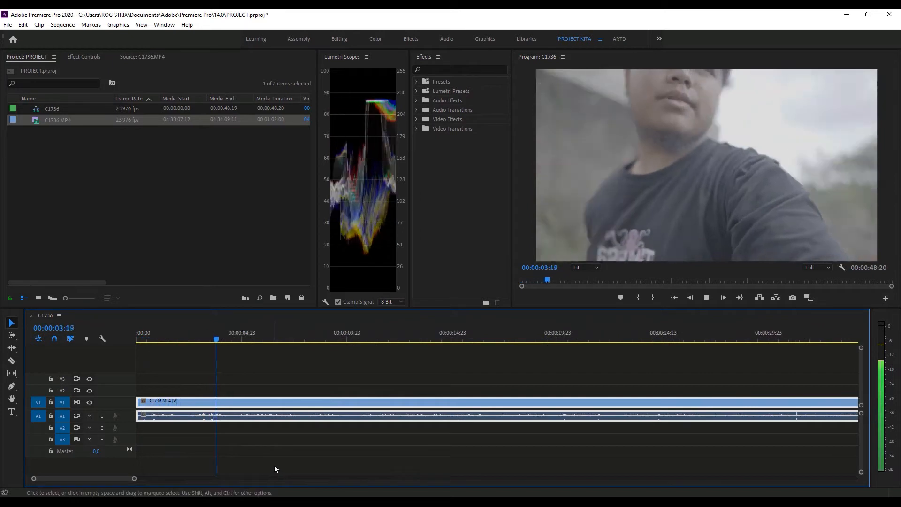
key(space)
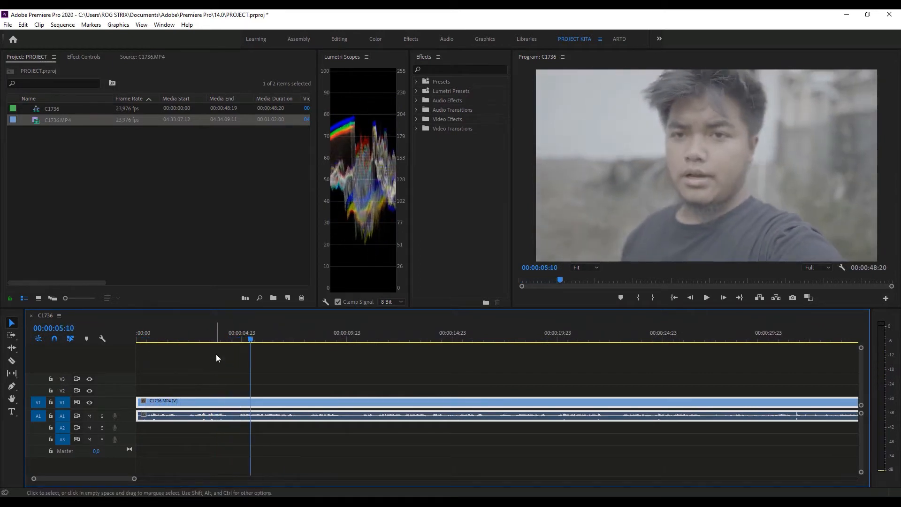
- Scrub the footage from 00:00:03:06 to 00:00:04:19 and expand the A1 audio track to show its waveform
click(205, 337)
drag(134, 479, 116, 479)
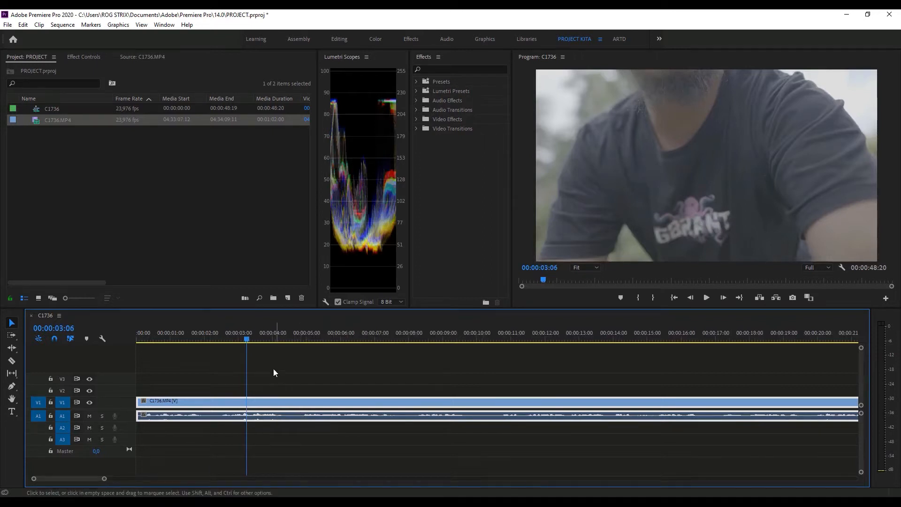
drag(264, 336, 300, 355)
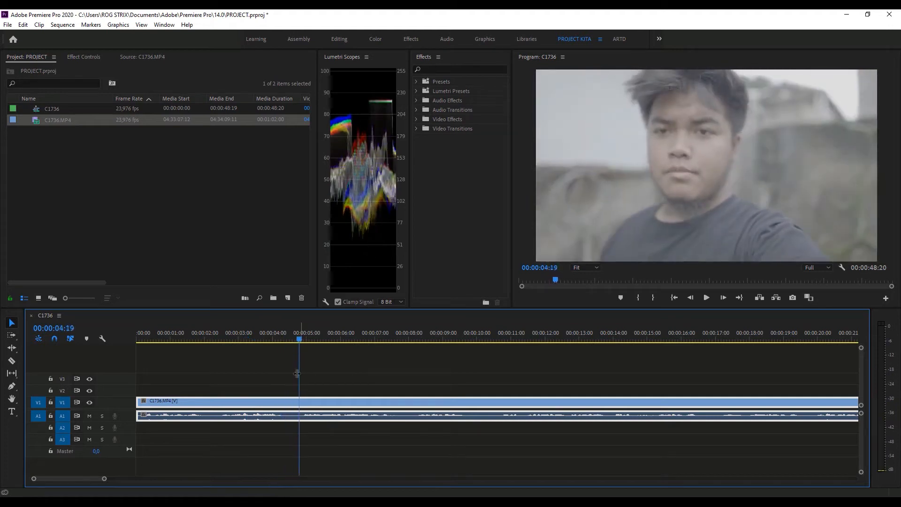
click(277, 430)
double_click(124, 416)
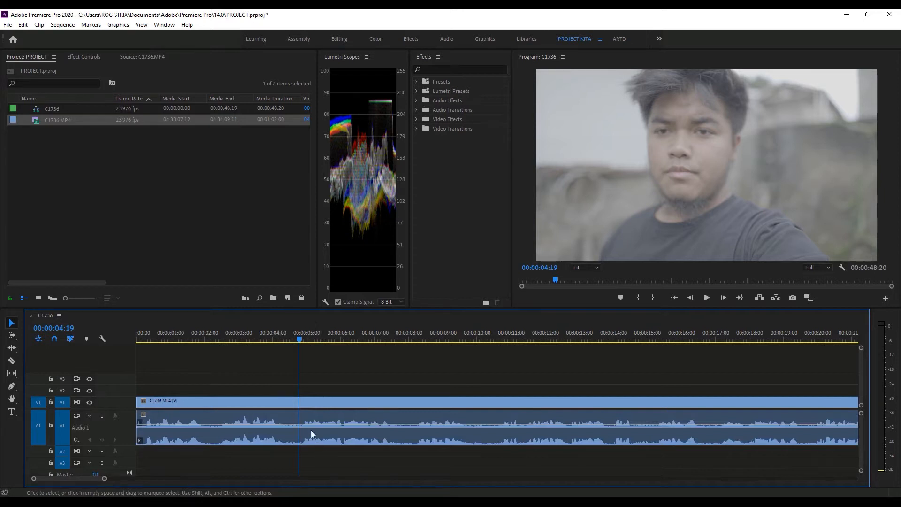
- Split the clip on both sides of the pause between 00:00:04 and 00:00:05 and delete the short middle piece
drag(277, 339, 249, 343)
click(12, 361)
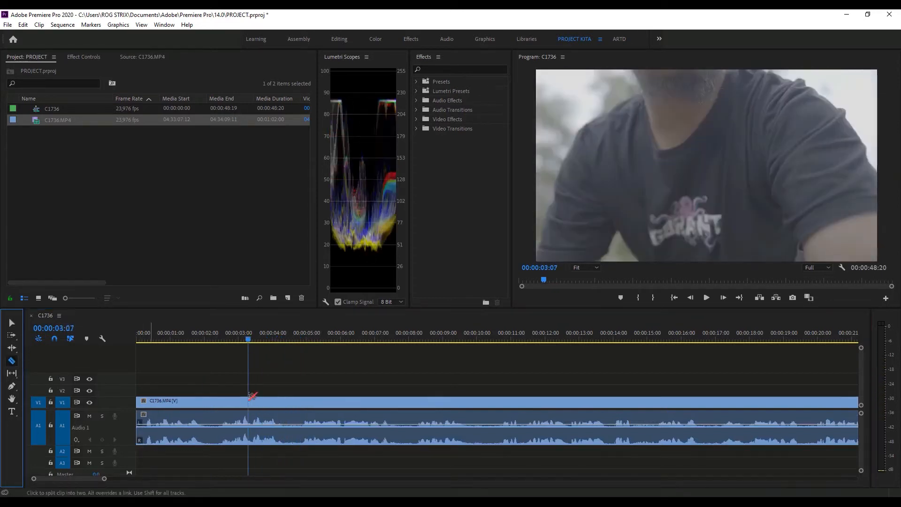
click(278, 432)
click(302, 433)
click(12, 322)
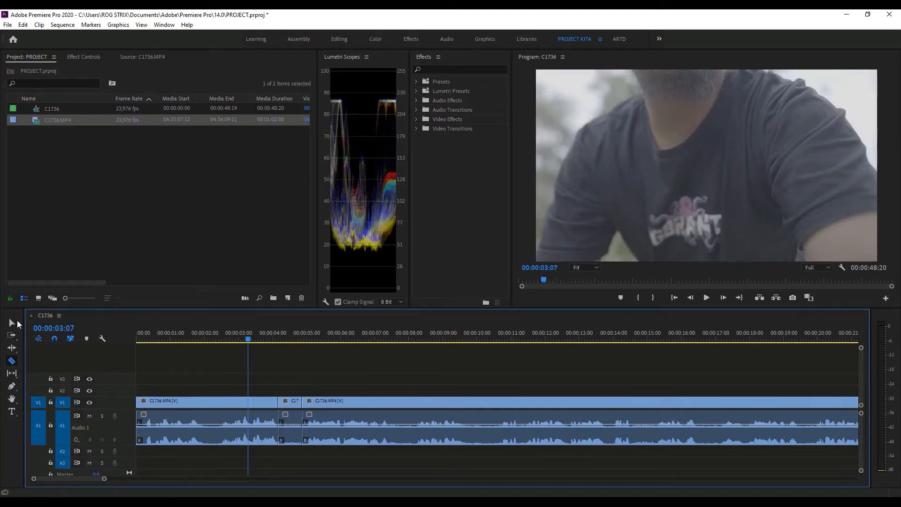
click(292, 404)
key(Delete)
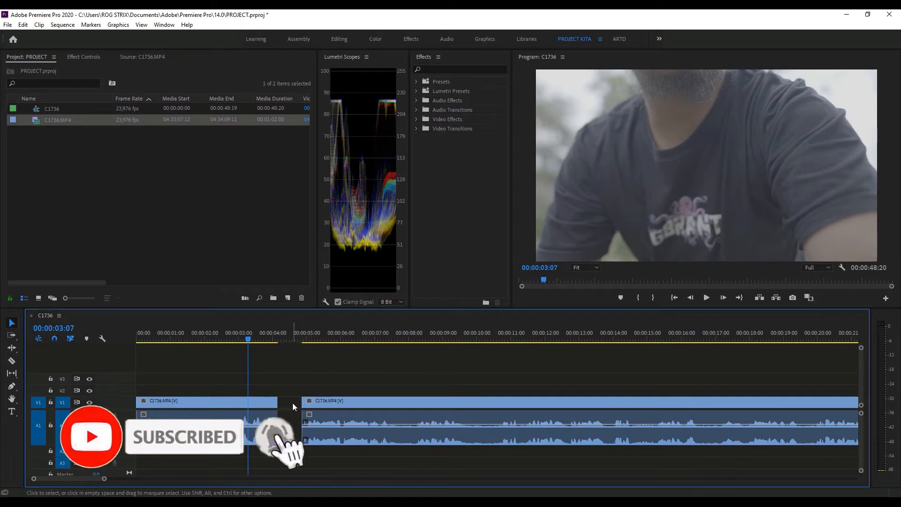
- Move the following clip against the first one to close the gap and play across the join
drag(333, 402, 311, 404)
drag(338, 444, 338, 444)
key(space)
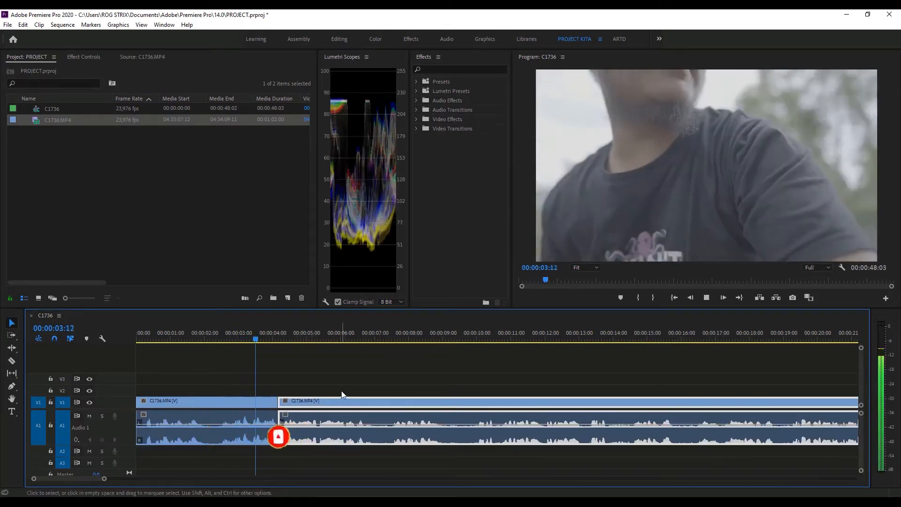
click(362, 382)
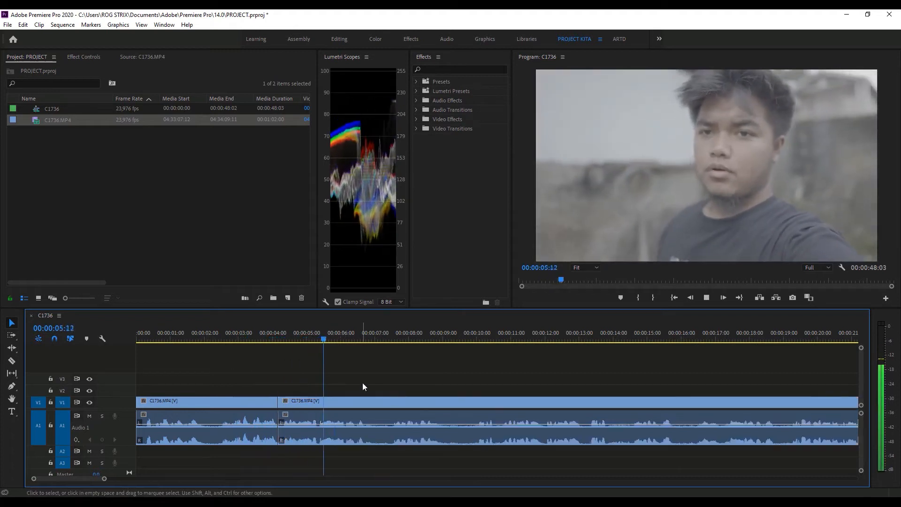
key(space)
- Cut out the pause starting at 00:00:06:17 with the Razor tool and move the following clip to close the gap
drag(323, 330, 364, 340)
click(12, 360)
click(365, 415)
click(390, 421)
key(v)
click(403, 403)
drag(402, 404, 376, 404)
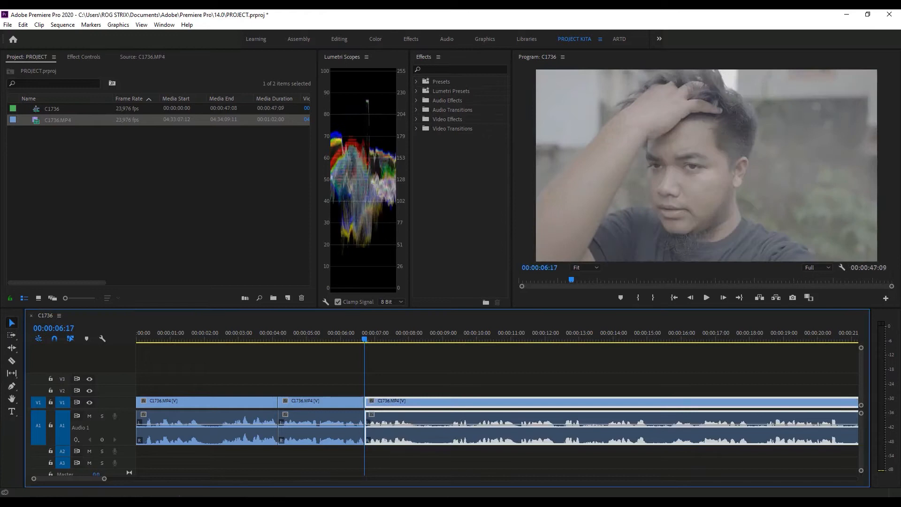
- Play the sequence across the join at 00:00:06:17 to check the transition
click(344, 372)
click(332, 338)
key(space)
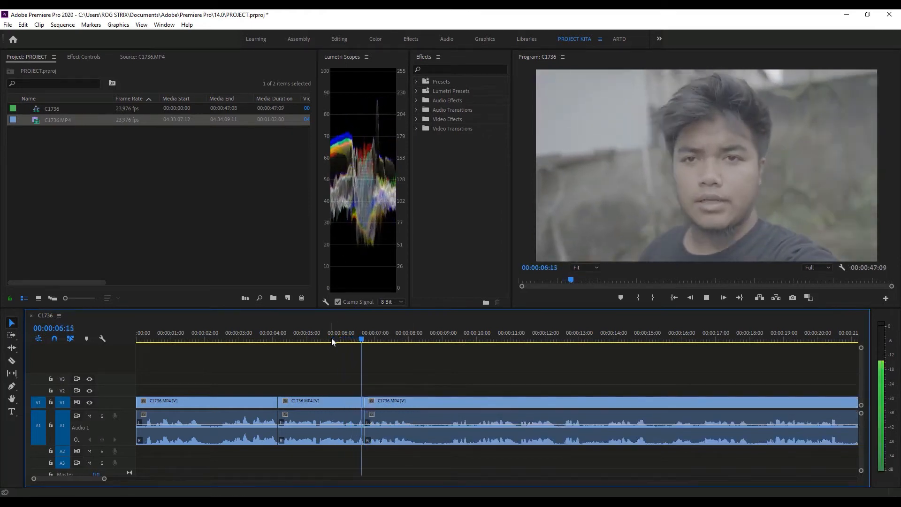
key(space)
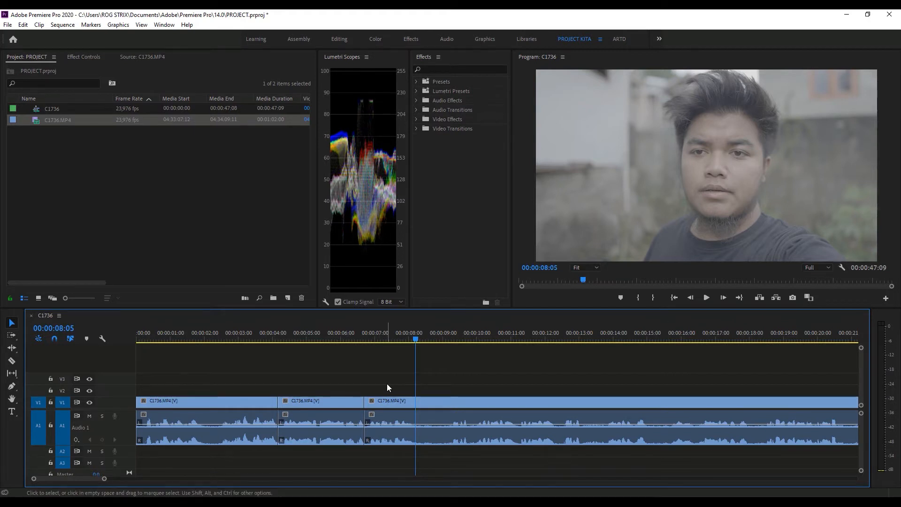
- Undo all the cuts, deletions and clip moves to restore the full C1736.MP4 clip
key(ctrl+z)
key(ctrl+z)
key(ctrl+z)
key(ctrl+z)
key(ctrl+z)
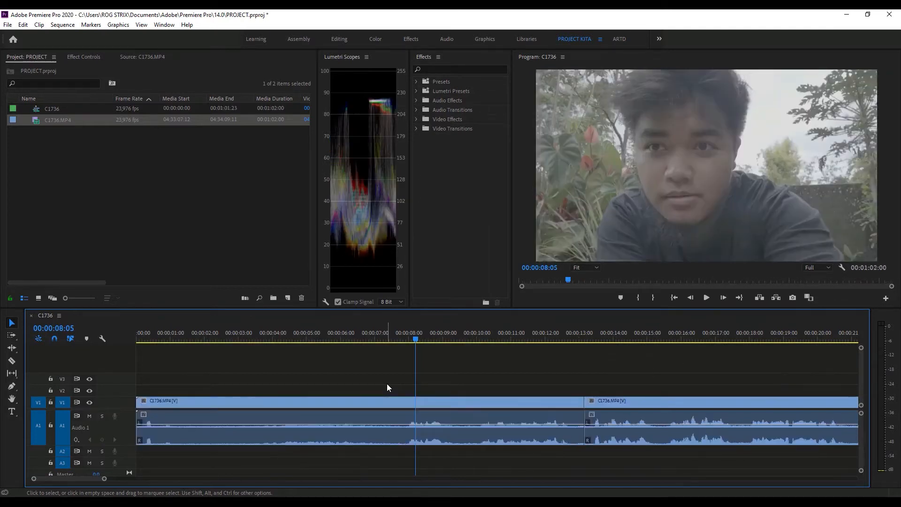
- Play the footage around 10 seconds to find a cut point and place the playhead at 00:00:10:02
drag(105, 479, 124, 479)
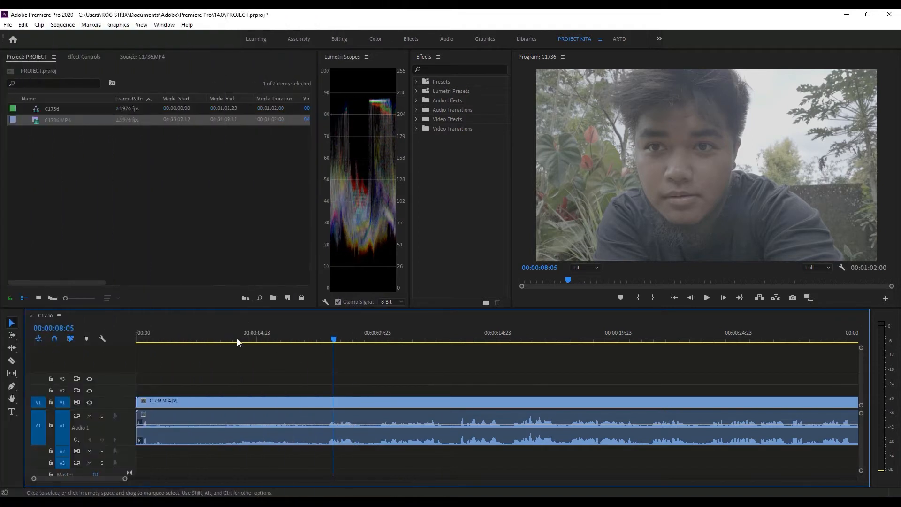
drag(237, 340, 327, 371)
key(space)
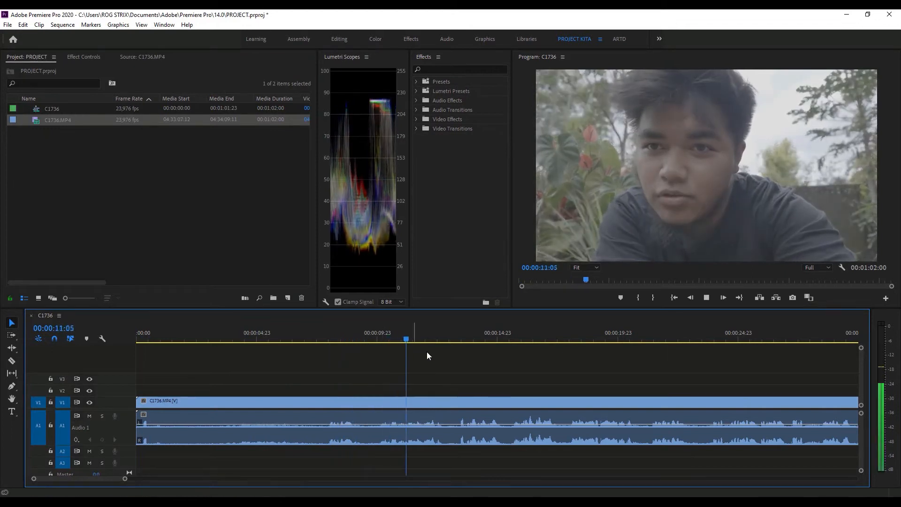
click(379, 340)
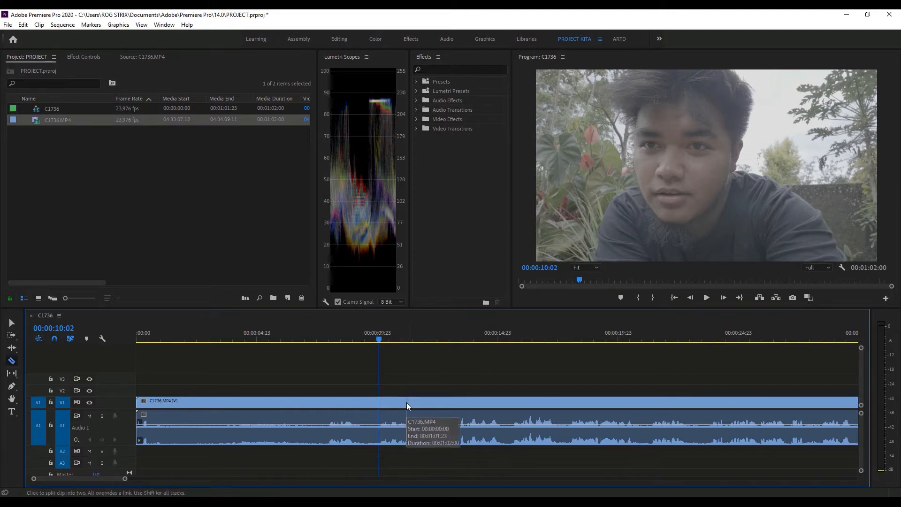
- Split the clip at 00:00:10:02 with the Razor tool and delete the part before the cut
click(8, 358)
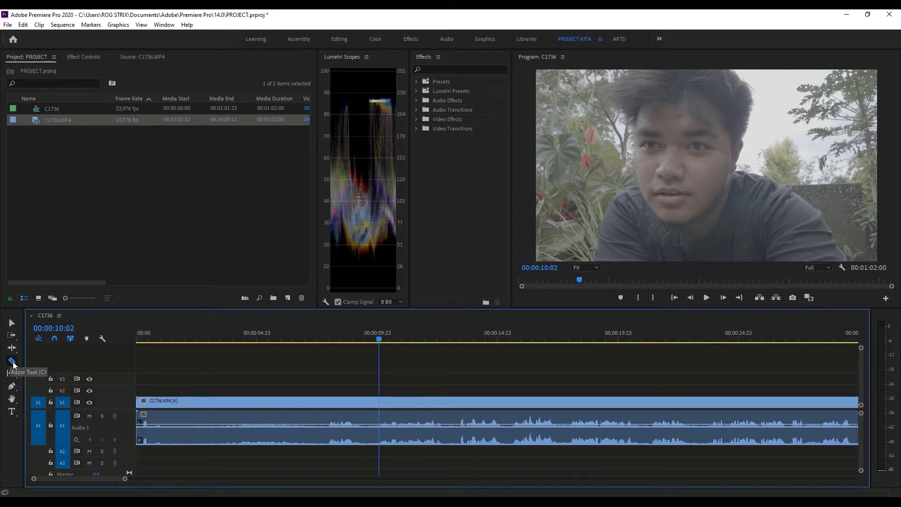
key(v)
click(11, 361)
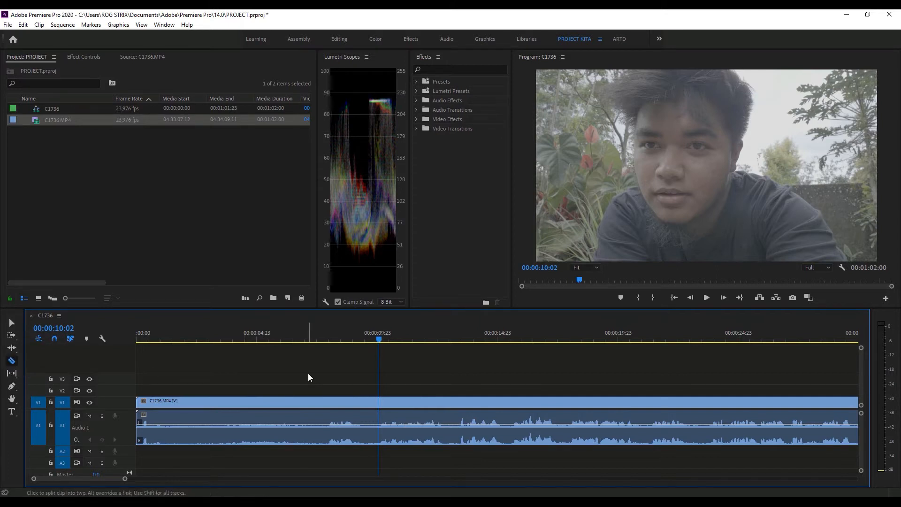
key(v)
key(c)
key(v)
click(361, 401)
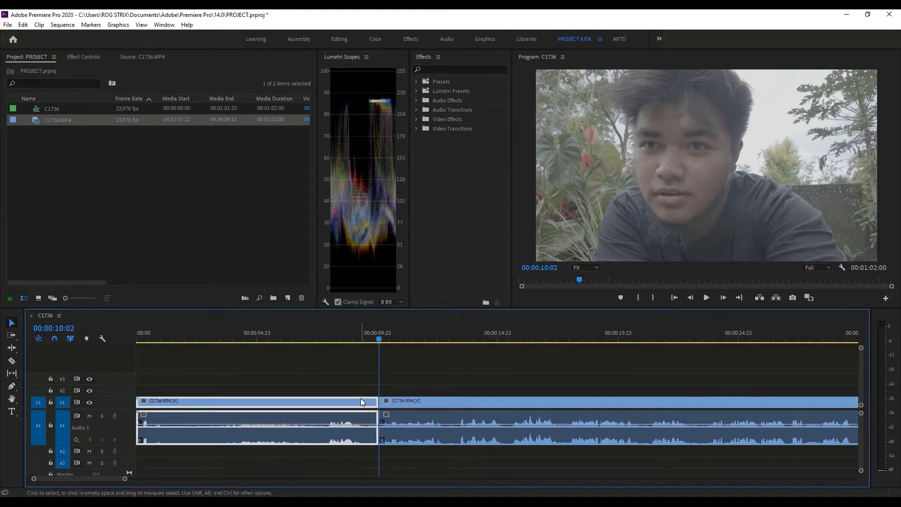
key(Delete)
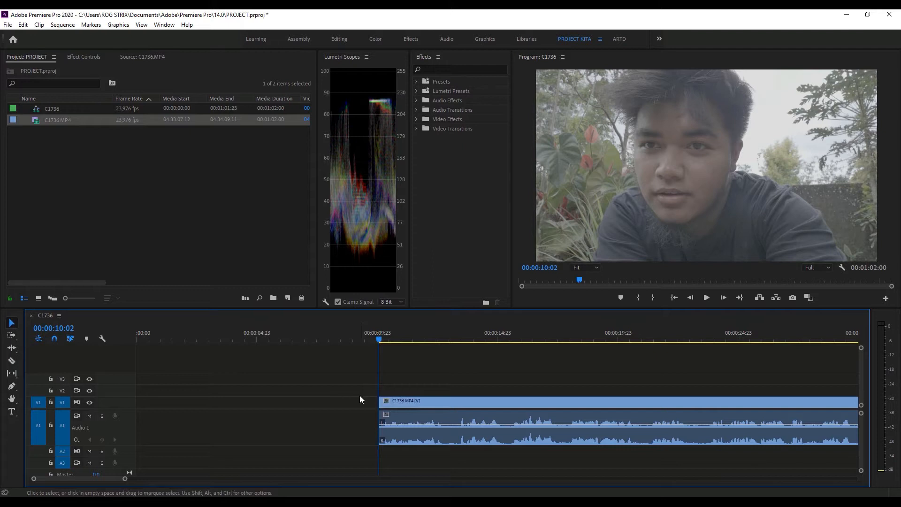
- Move the remaining C1736.MP4 clip to the start of the sequence and play it from the beginning to 00:00:05:13
drag(414, 402, 151, 401)
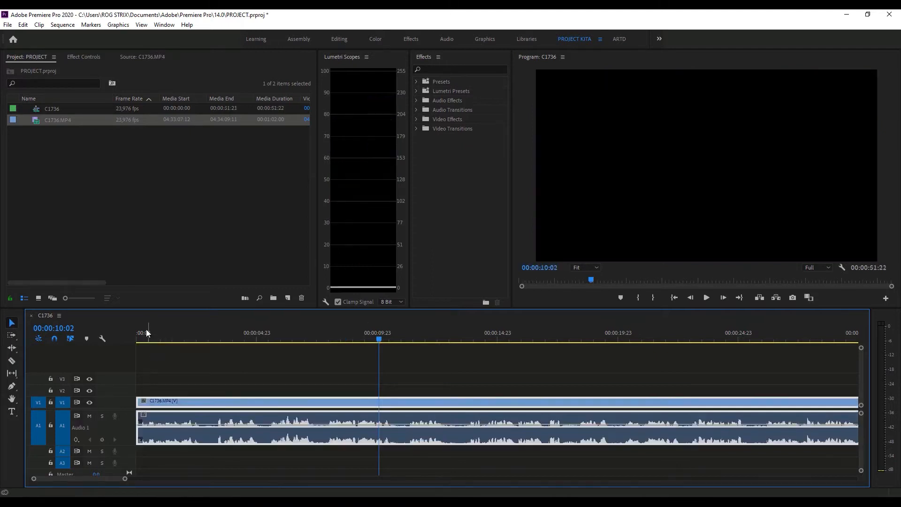
click(137, 334)
key(space)
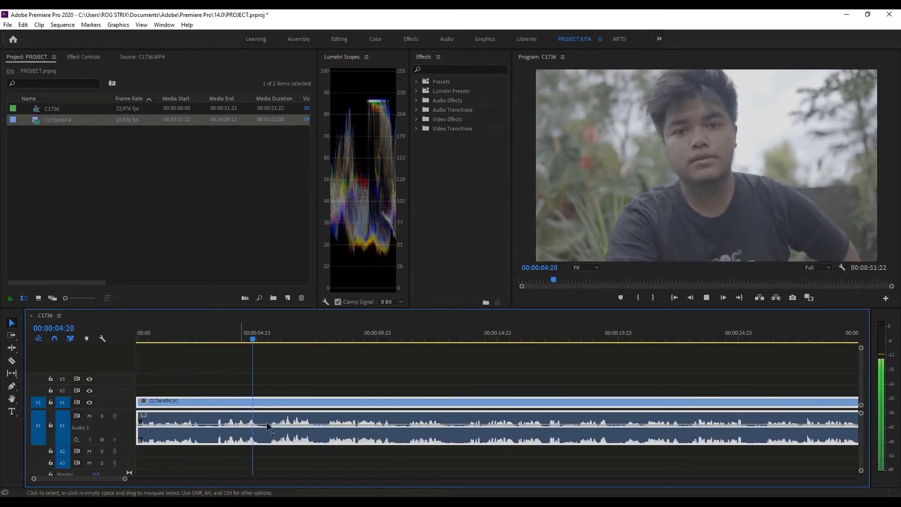
key(space)
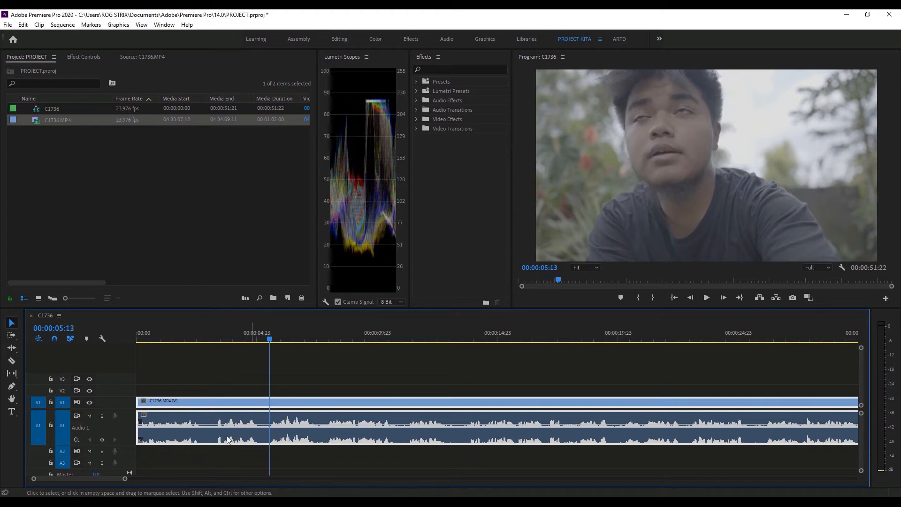
- Split the clip at about 00:00:02:15 and 00:00:05:13, delete the section between the cuts and close the gap
drag(125, 478, 110, 484)
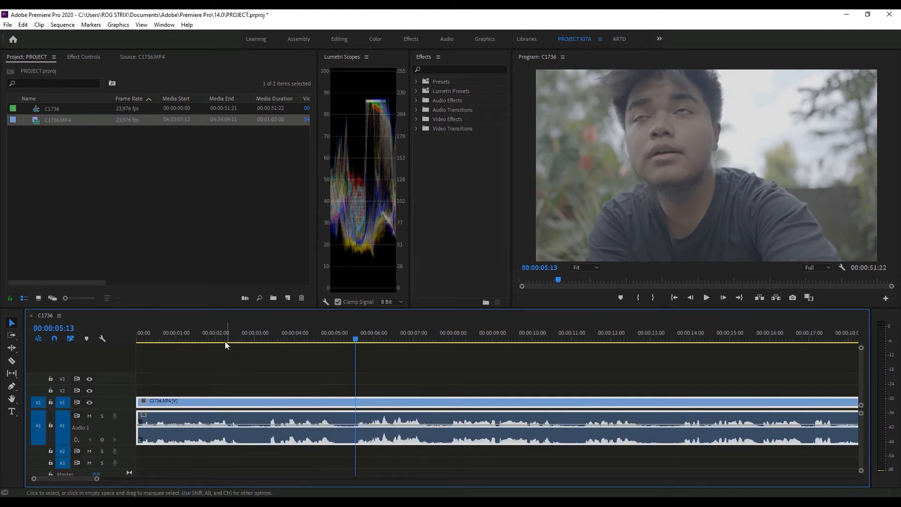
click(213, 336)
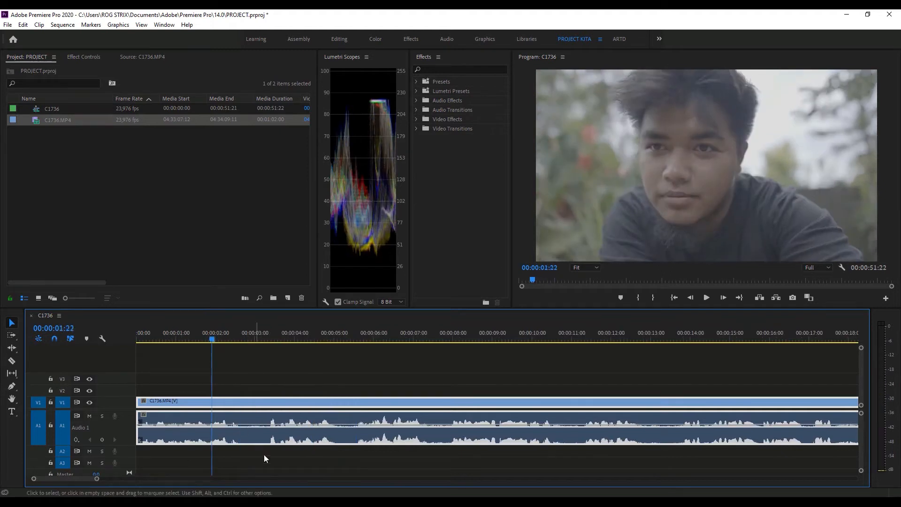
drag(218, 336, 355, 334)
key(c)
click(243, 421)
click(357, 400)
key(v)
drag(390, 403, 276, 408)
- Split the second clip at about 00:00:04:06 and 00:00:04:22, remove the short section between and close the gap
click(208, 332)
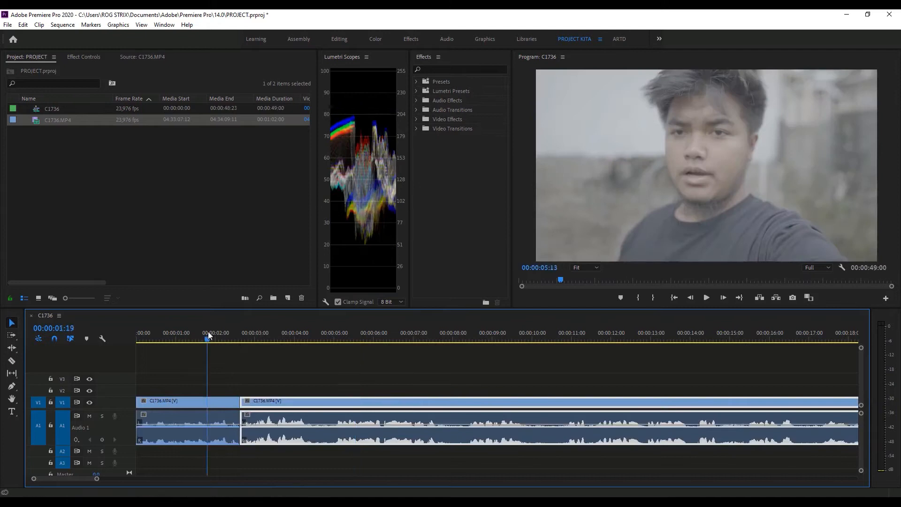
key(c)
click(305, 420)
click(333, 421)
key(v)
drag(360, 404, 334, 404)
- Play on from the latest join, cut out the section from about 00:00:06:23 to 00:00:07:16 and close the gap
drag(300, 336, 280, 335)
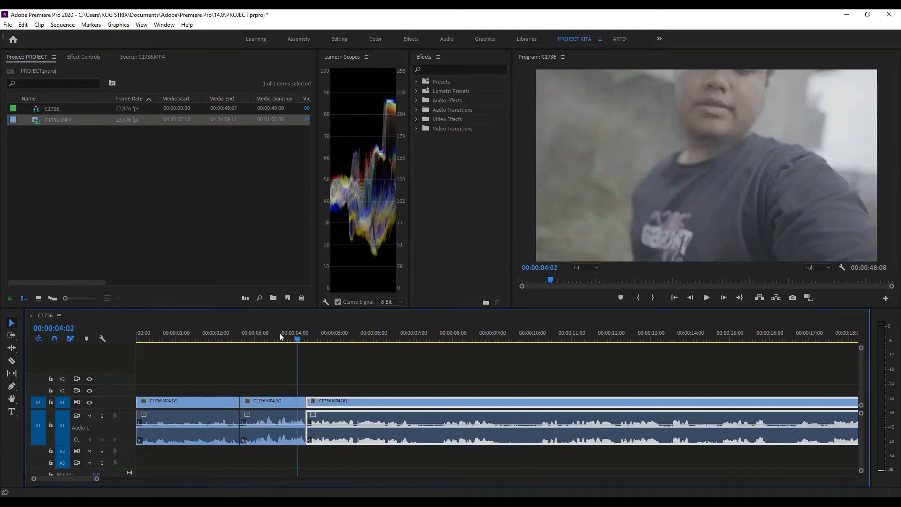
key(space)
key(space)
key(c)
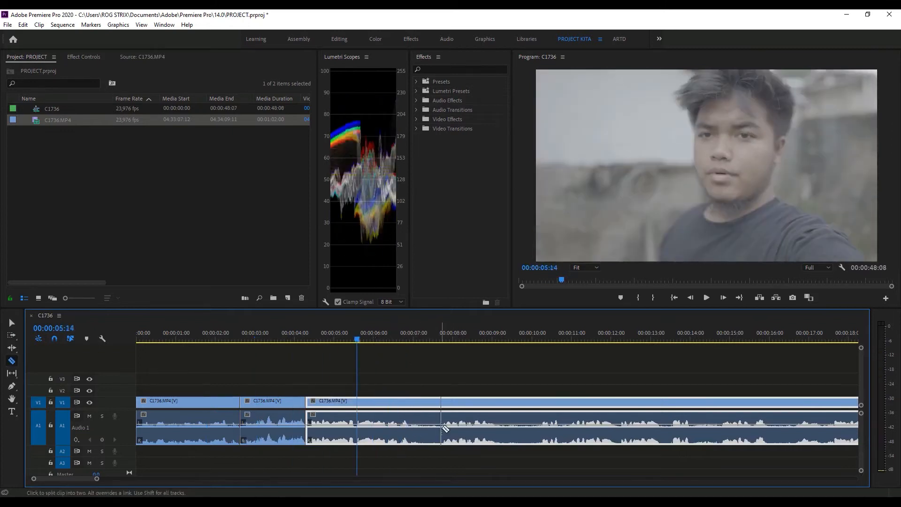
key(space)
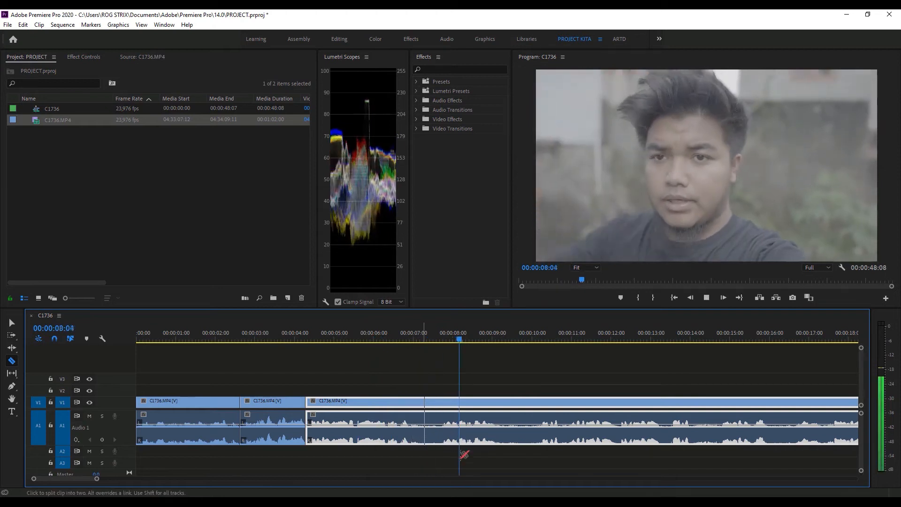
key(space)
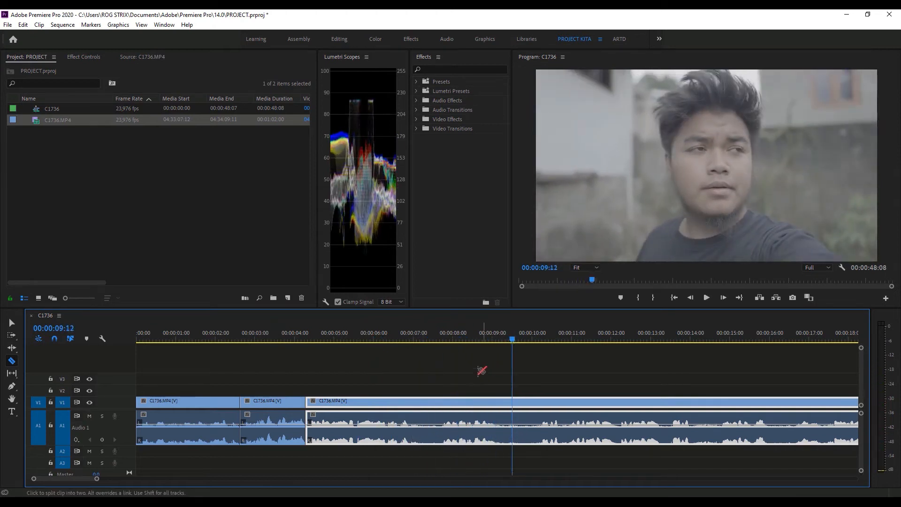
click(441, 339)
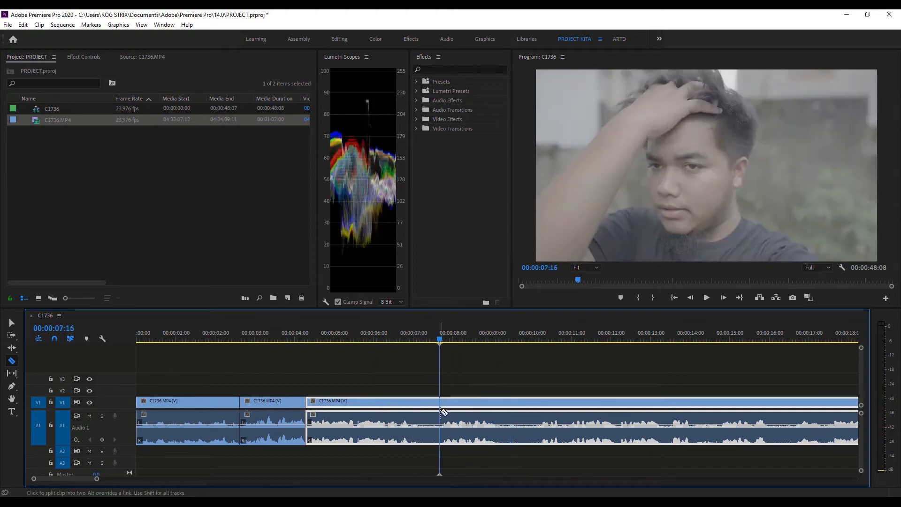
click(440, 412)
key(v)
drag(458, 399, 431, 469)
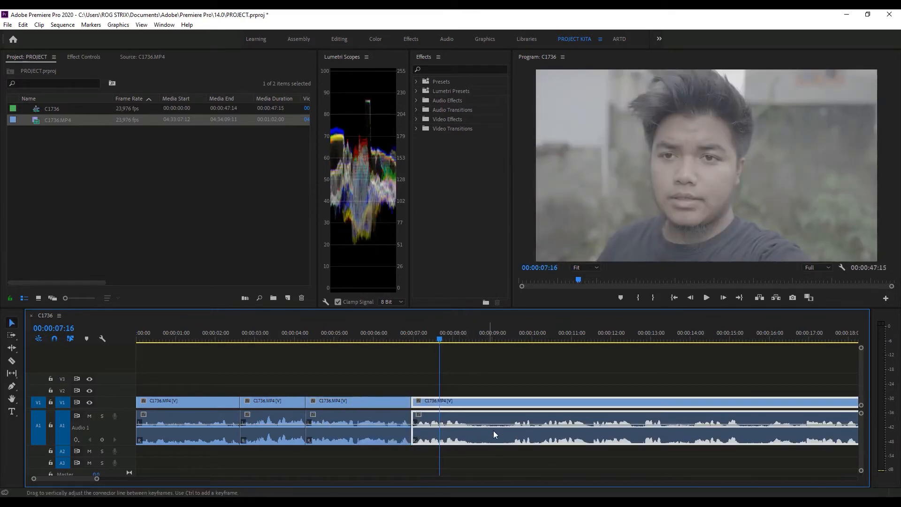
key(c)
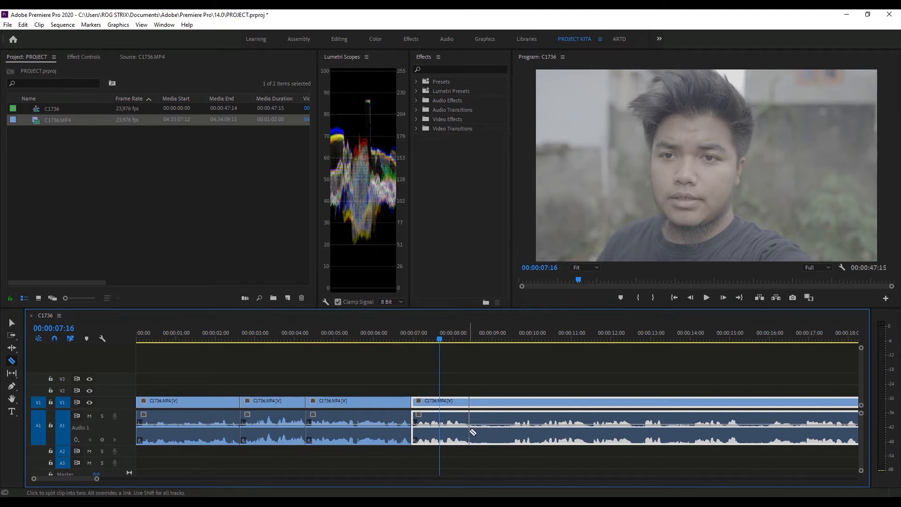
click(471, 431)
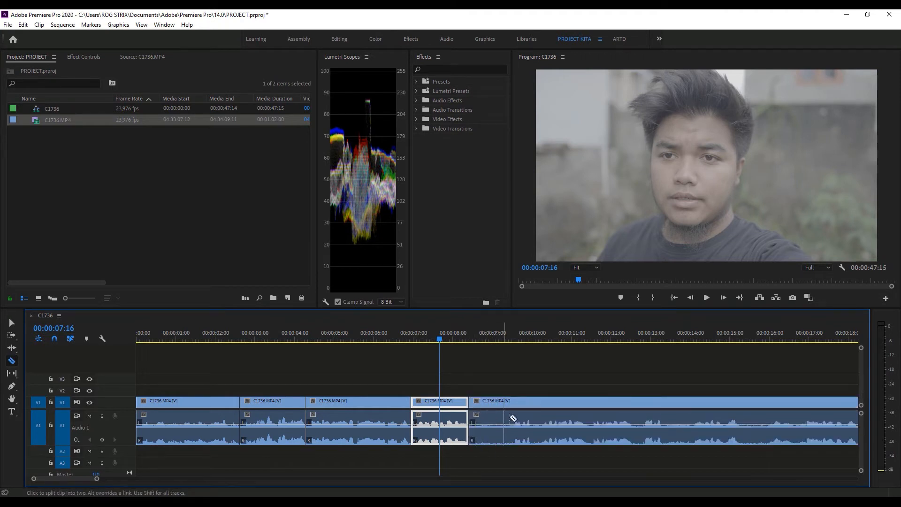
key(v)
mouse_move(539, 405)
mouse_down()
mouse_move(504, 405)
mouse_move(540, 405)
mouse_up()
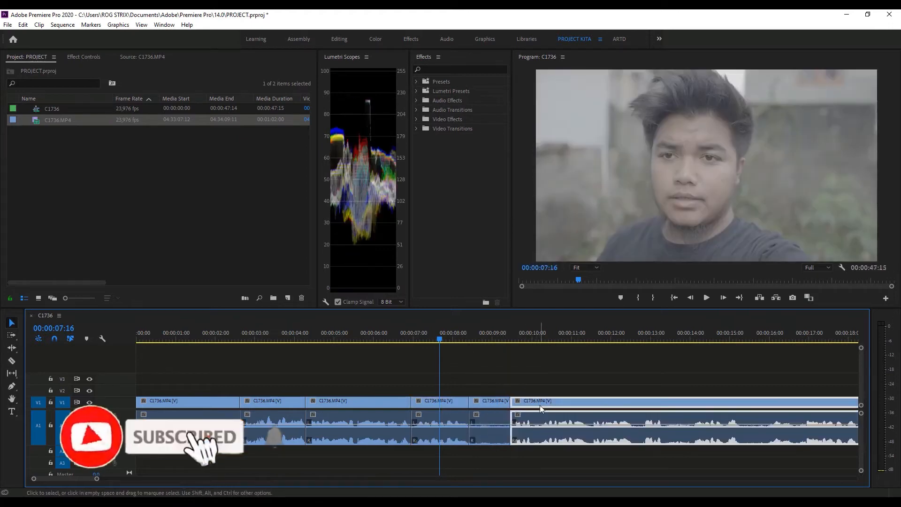
key(ctrl+z)
key(ctrl+z)
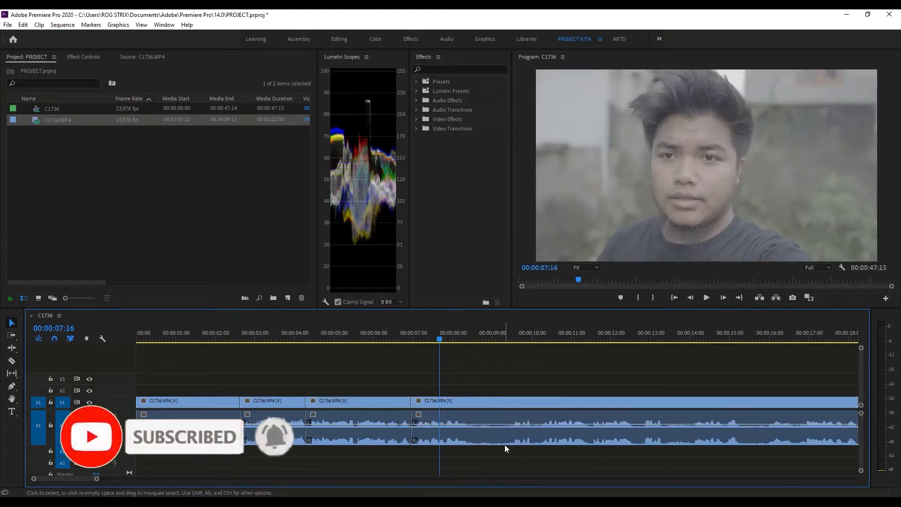
- Cut out the section of the last clip from about 00:00:08:10 to 00:00:09:12 and close the gap
key(c)
click(512, 430)
key(v)
drag(529, 405, 479, 445)
- Play the sequence from about 00:00:02:08 across the joins to 00:00:10:07 to check the edit
mouse_move(226, 332)
mouse_down()
mouse_move(205, 334)
mouse_move(230, 335)
mouse_up()
key(space)
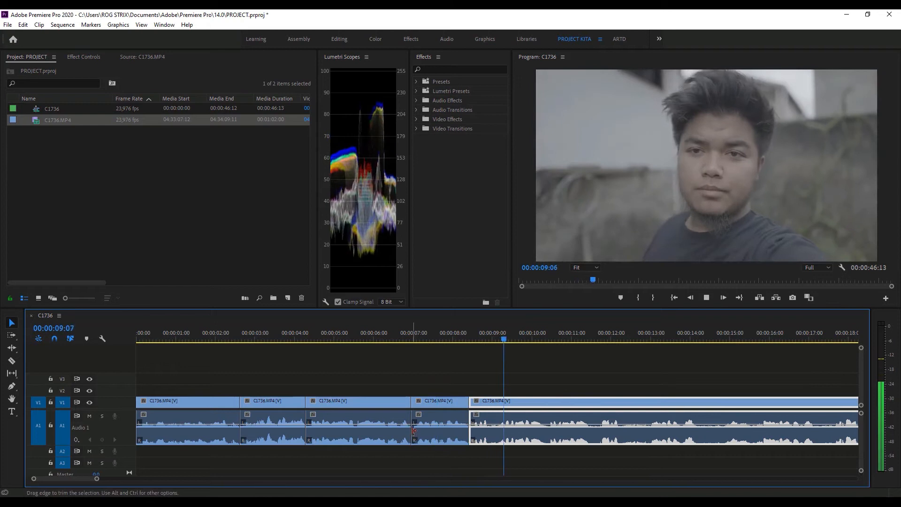
key(space)
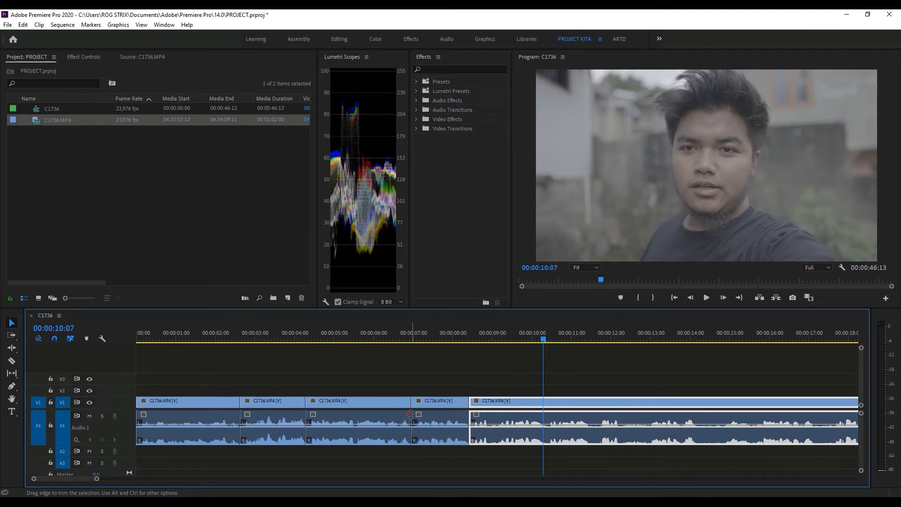
- Undo all the splits, deletions and clip moves until the C1736.MP4 clip is back at its full length
key(ctrl+z)
key(ctrl+z)
key(ctrl+z)
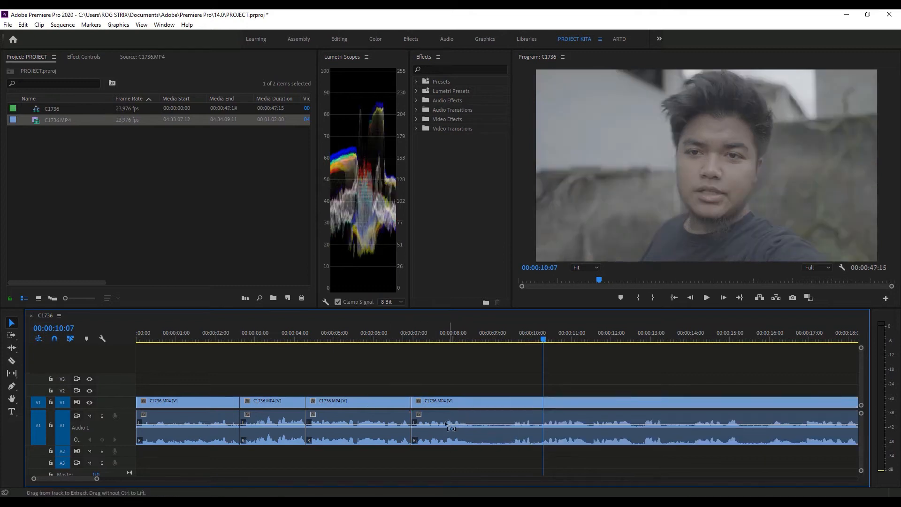
key(ctrl+z)
key(ctrl+z)
key(ctrl+z)
key(ctrl+z)
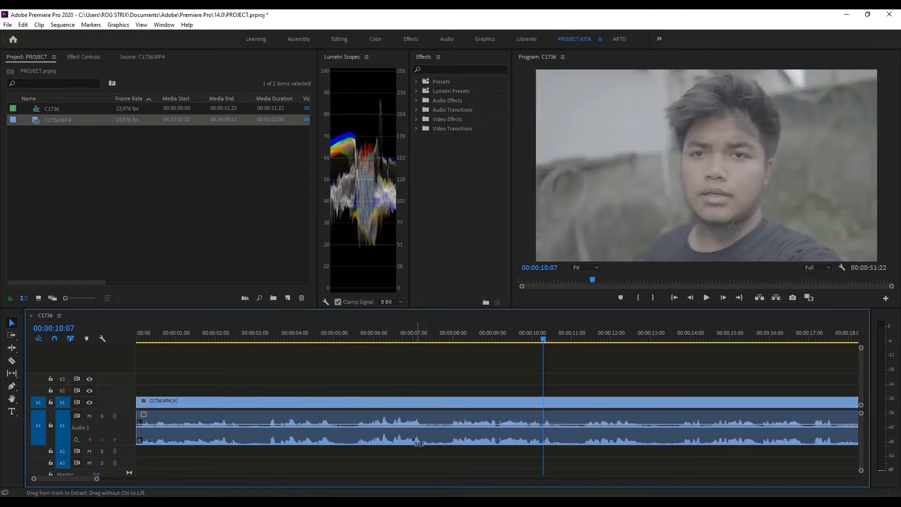
key(ctrl+z)
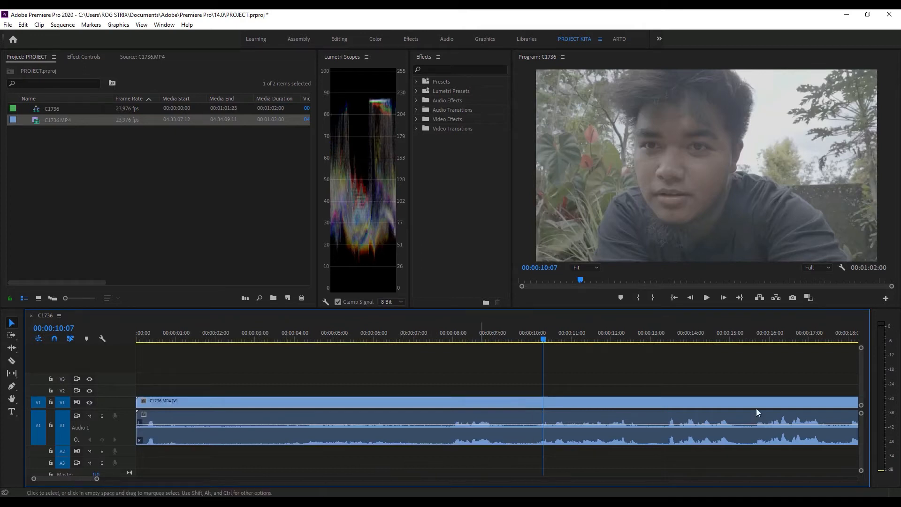
- Play the opening footage to find where speech starts, then ripple-trim the clip's beginning up to 00:00:07:22
drag(97, 478, 115, 478)
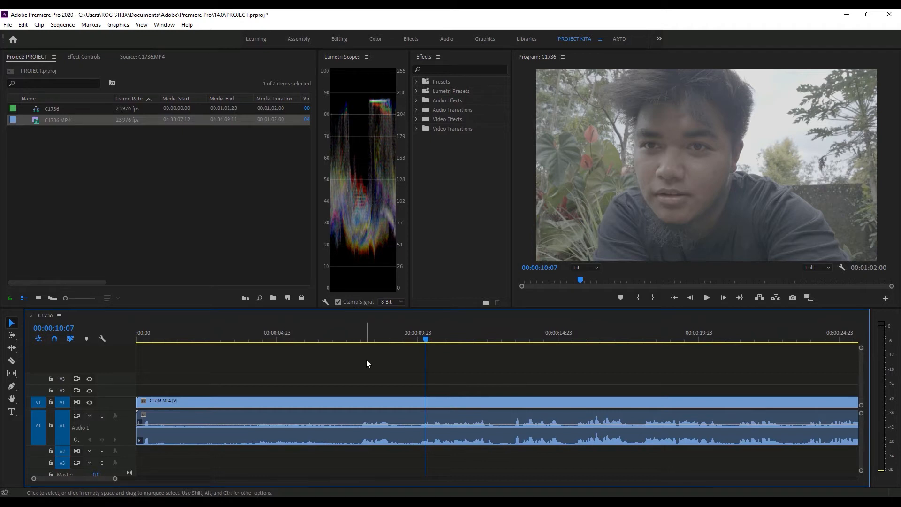
drag(368, 338, 349, 344)
key(space)
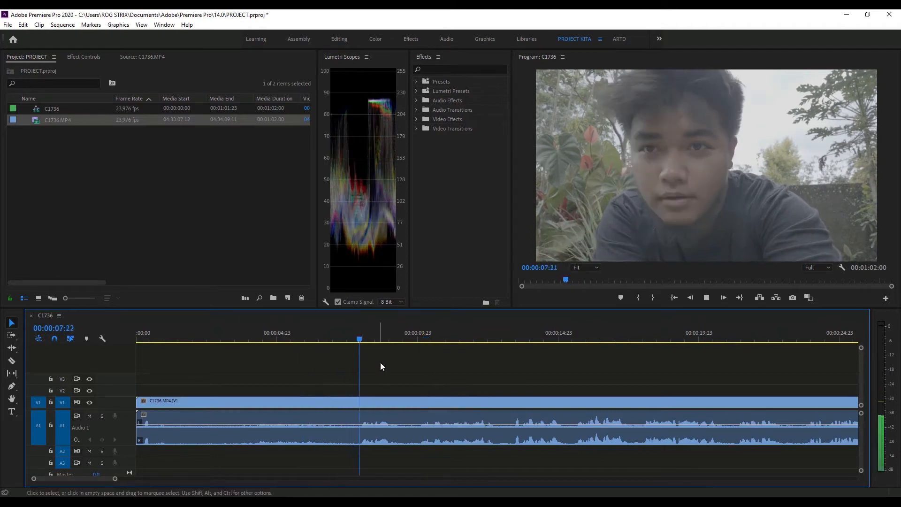
key(space)
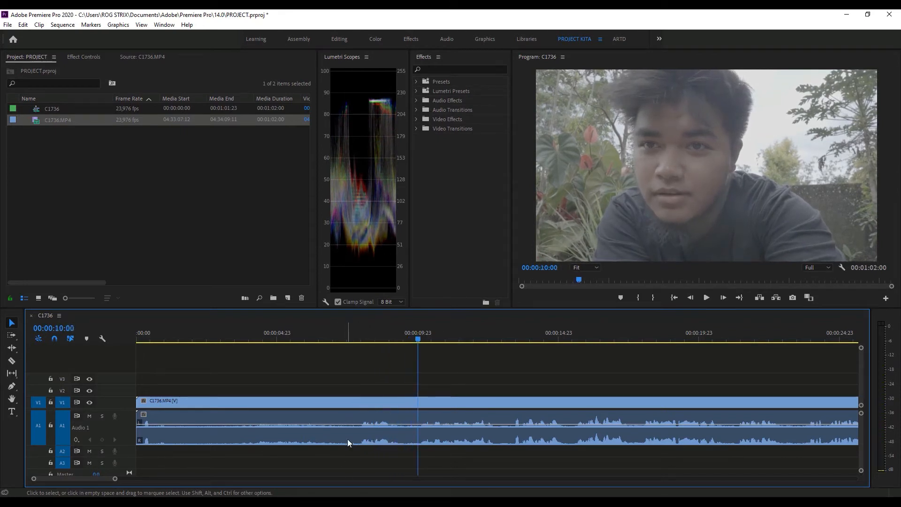
click(356, 338)
drag(357, 339, 360, 339)
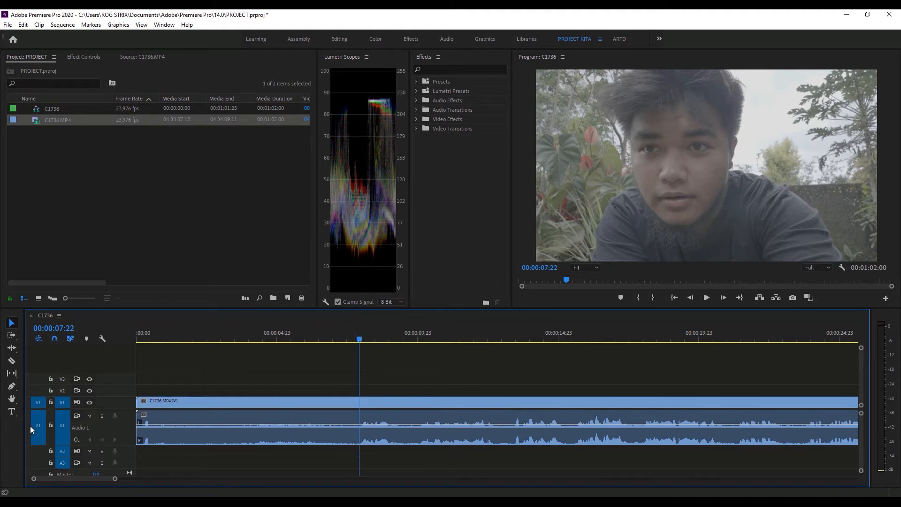
key(q)
- Split the trimmed clip at about 00:00:01:04 and ripple-trim the start of the second part up to 00:00:02:03
key(space)
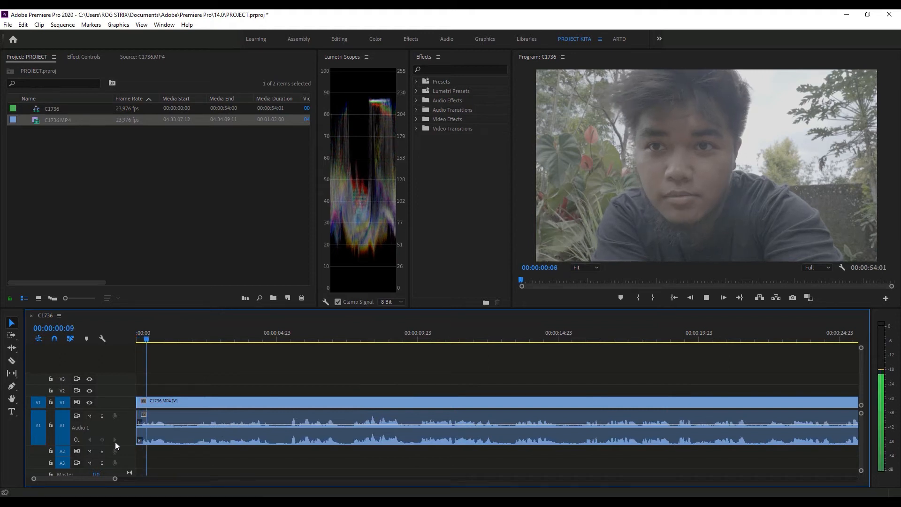
key(space)
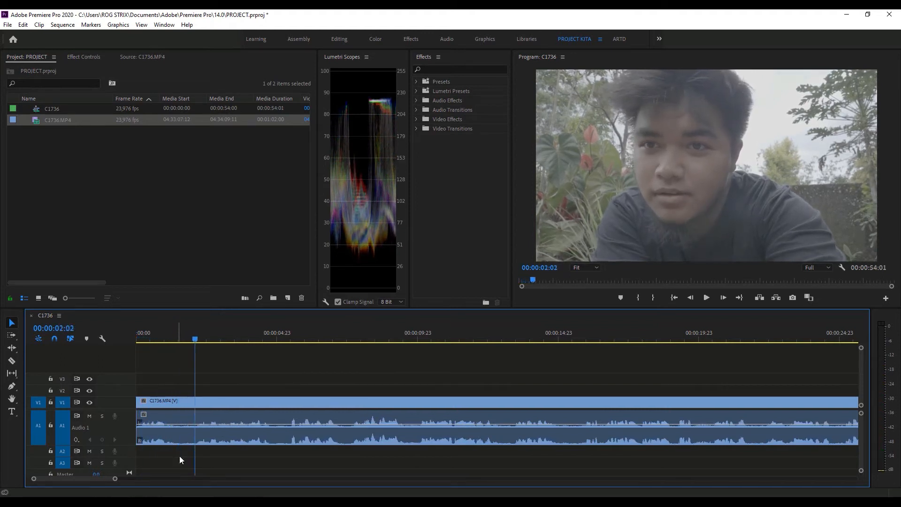
key(space)
key(space)
drag(191, 333, 196, 335)
key(c)
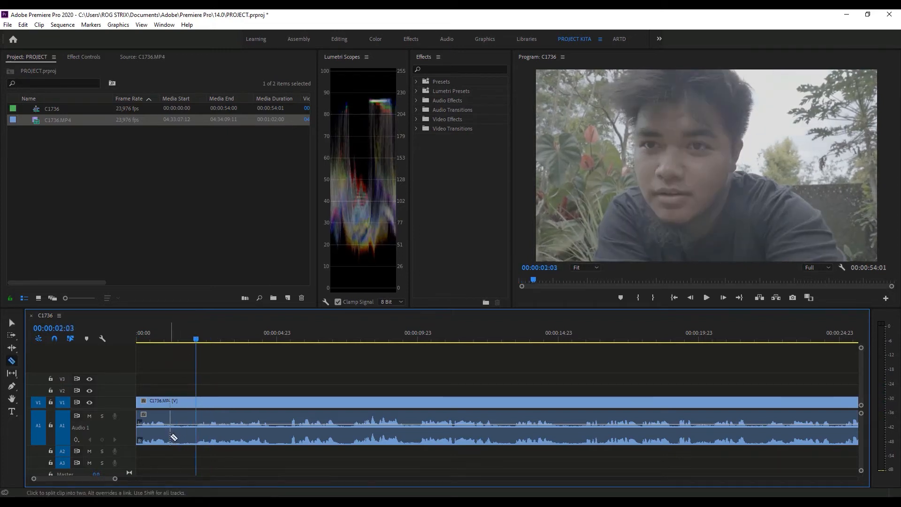
click(170, 432)
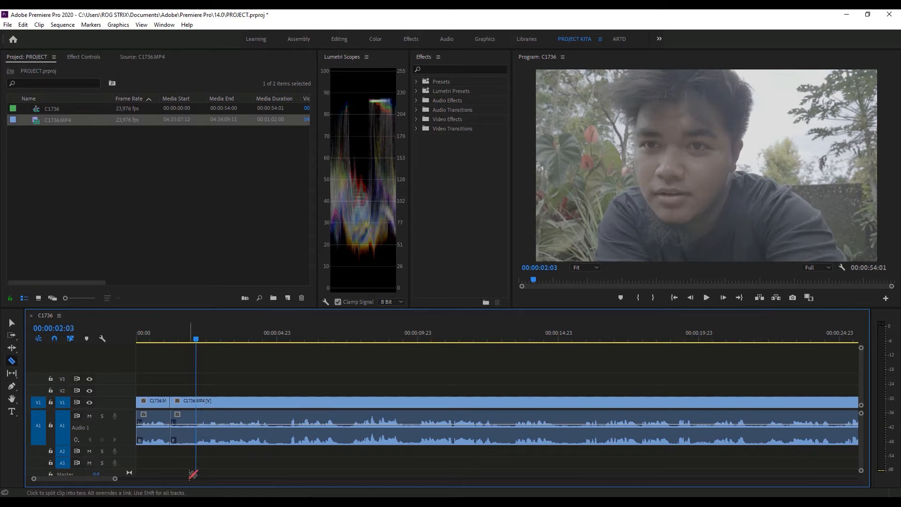
key(q)
- Play from the sequence start, split the last clip at about 00:00:03:20 and ripple-trim the following part up to 00:00:06:17
key(Home)
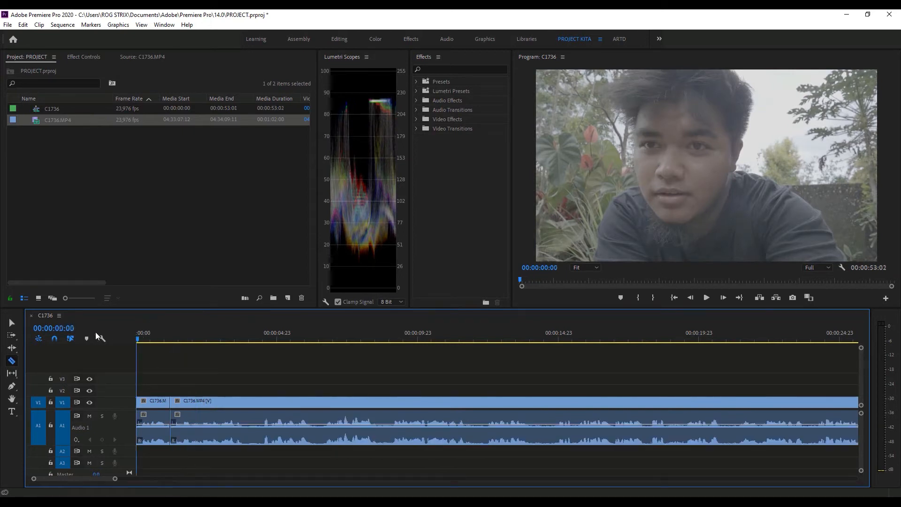
key(space)
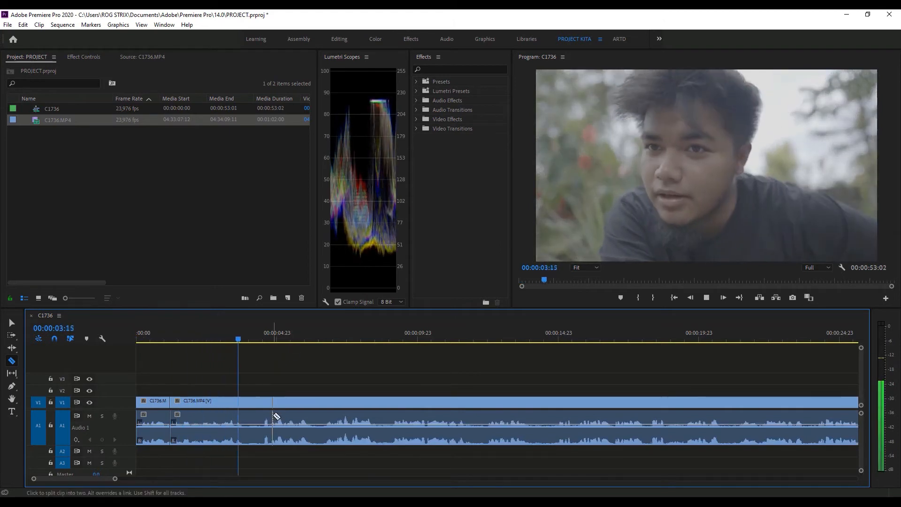
key(space)
drag(249, 338, 261, 337)
key(space)
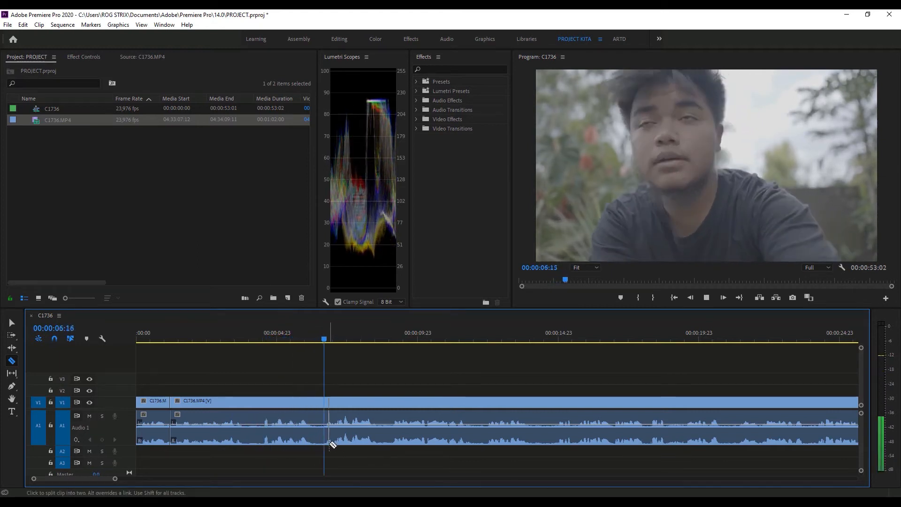
key(space)
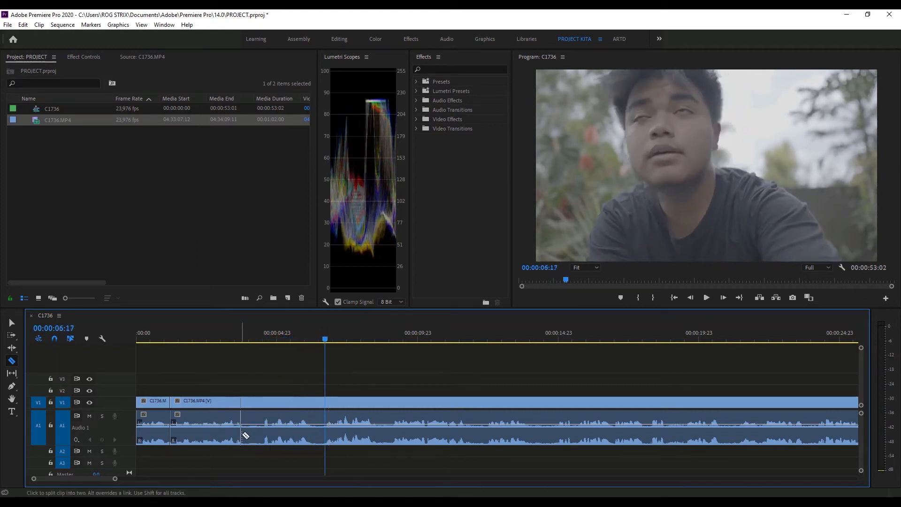
click(245, 438)
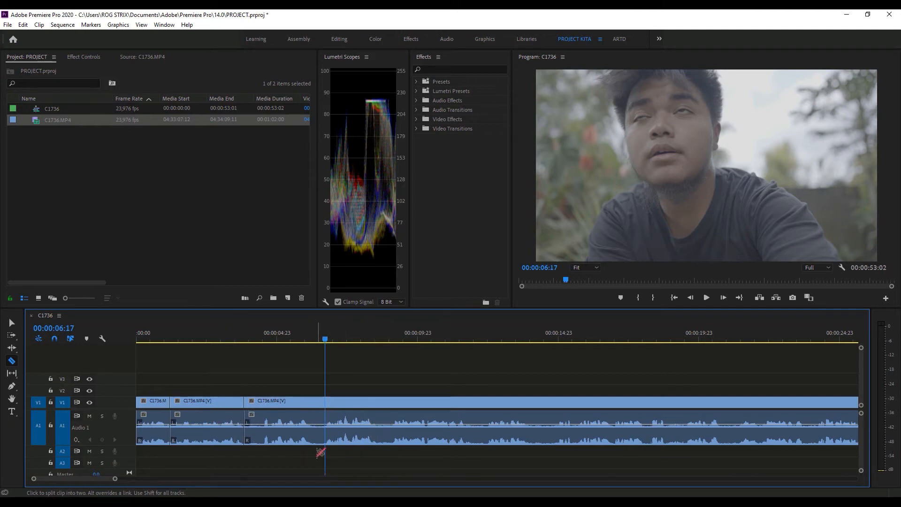
key(q)
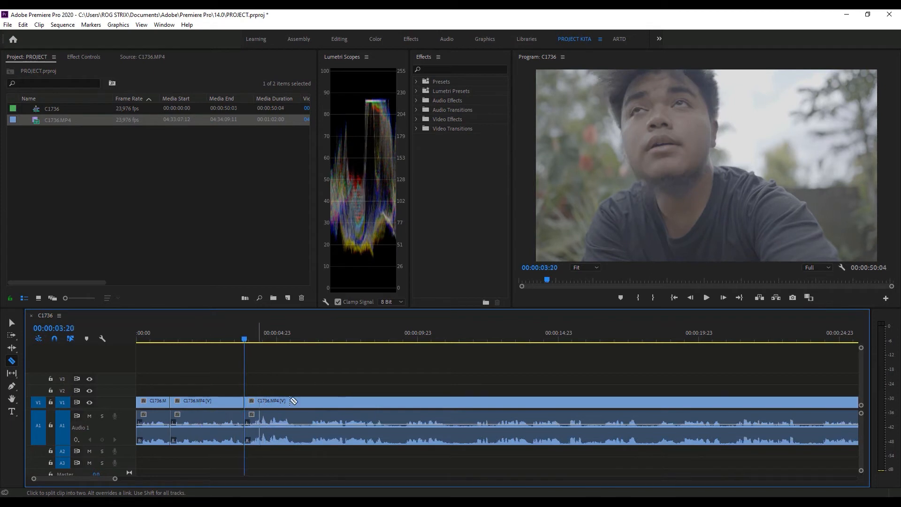
- Play from the sequence start, split the last clip at about 00:00:05:12 and ripple-trim the following part up to 00:00:06:05
key(Home)
key(space)
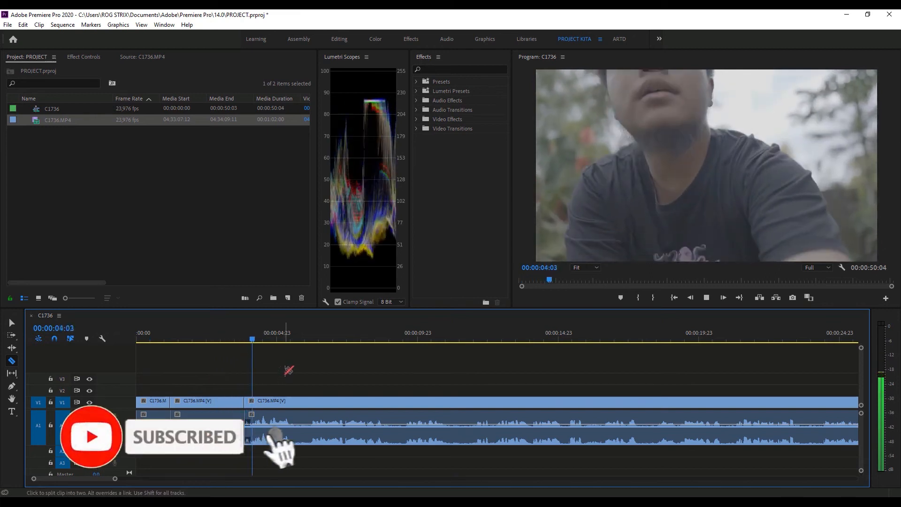
key(space)
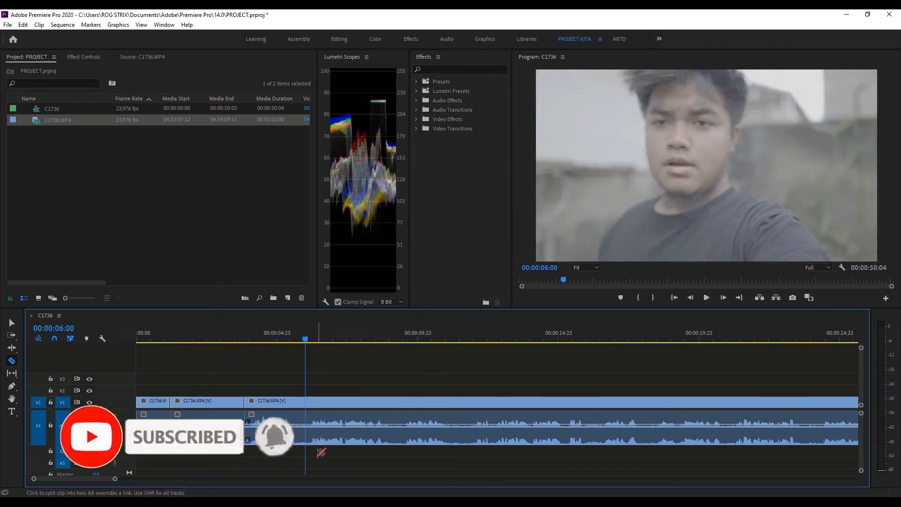
drag(307, 340, 312, 340)
click(296, 427)
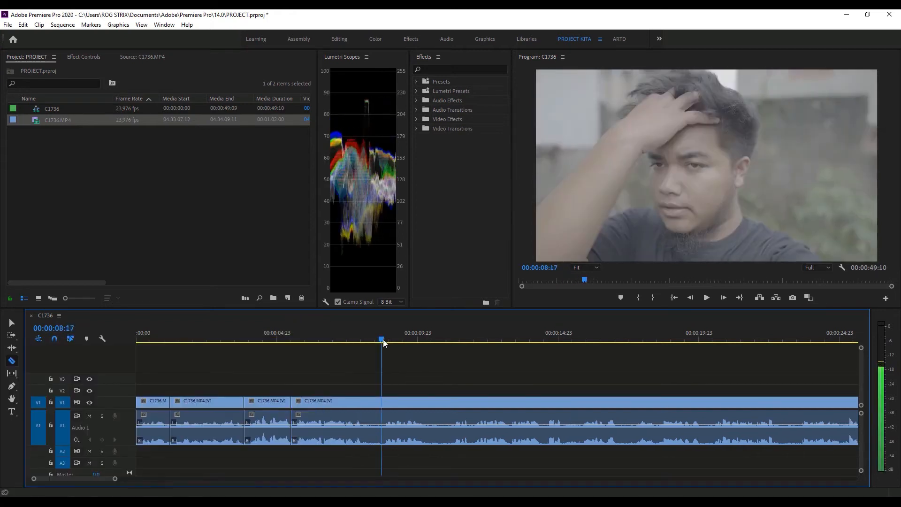
- Split the last clip at about 00:00:08:02 and 00:00:09:14, ripple-trimming the start of the following part up to 00:00:10:14
click(353, 418)
click(366, 422)
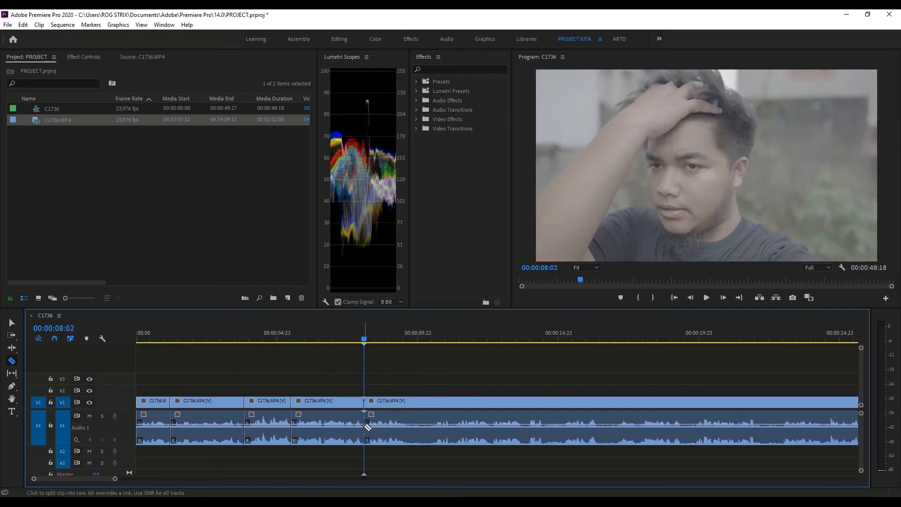
click(432, 335)
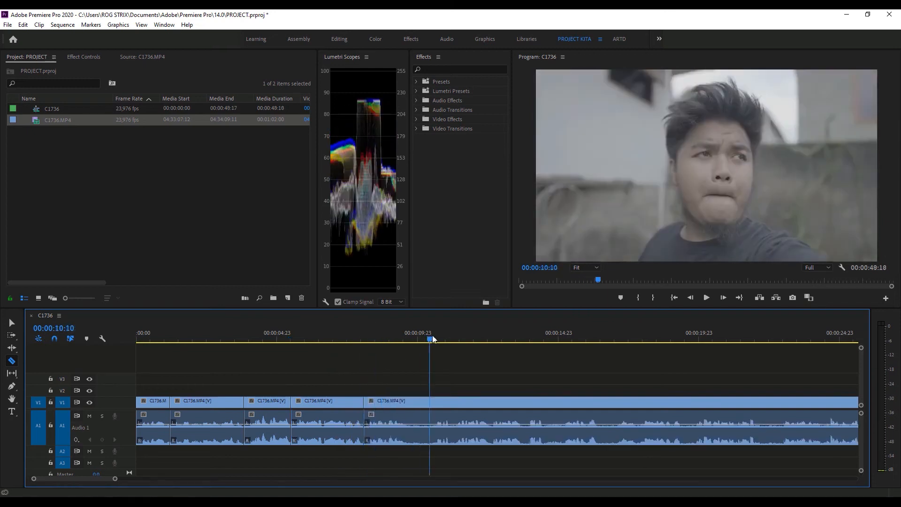
click(407, 420)
- Play the edited section from about 00:00:06:00 to check how the cuts flow
click(307, 332)
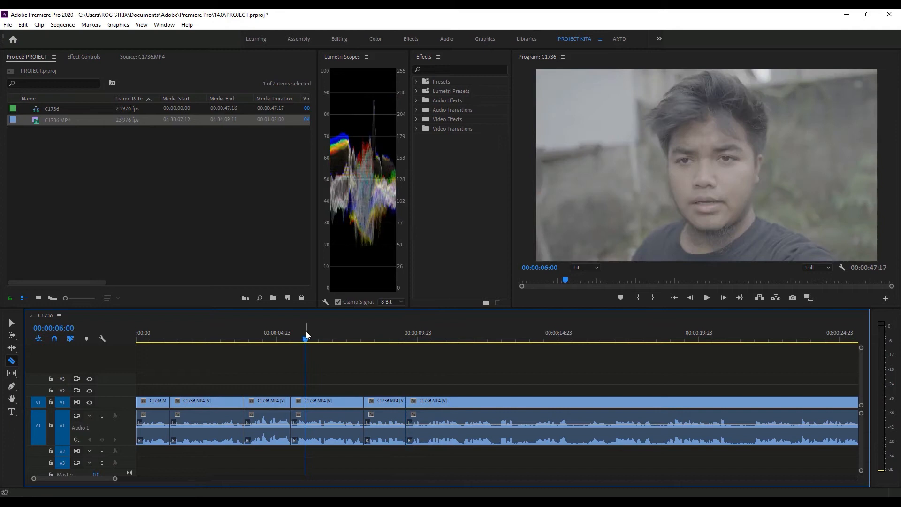
key(space)
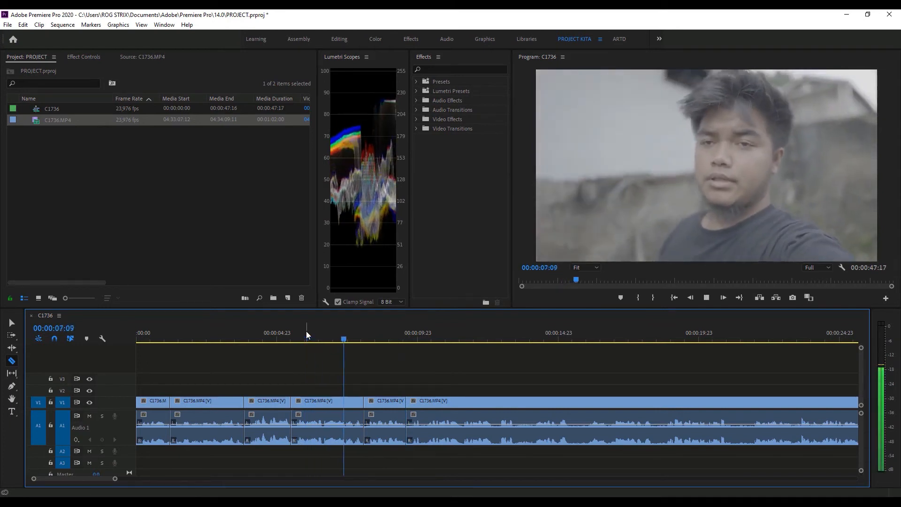
click(236, 327)
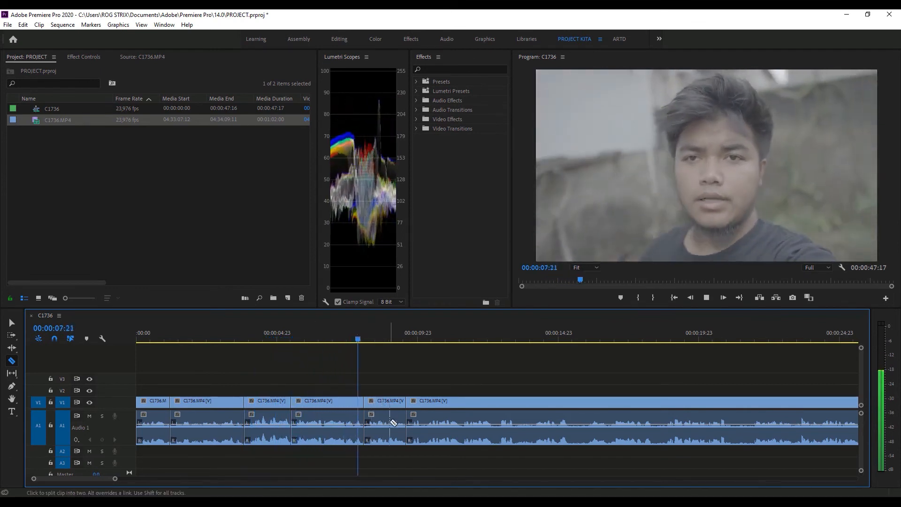
key(space)
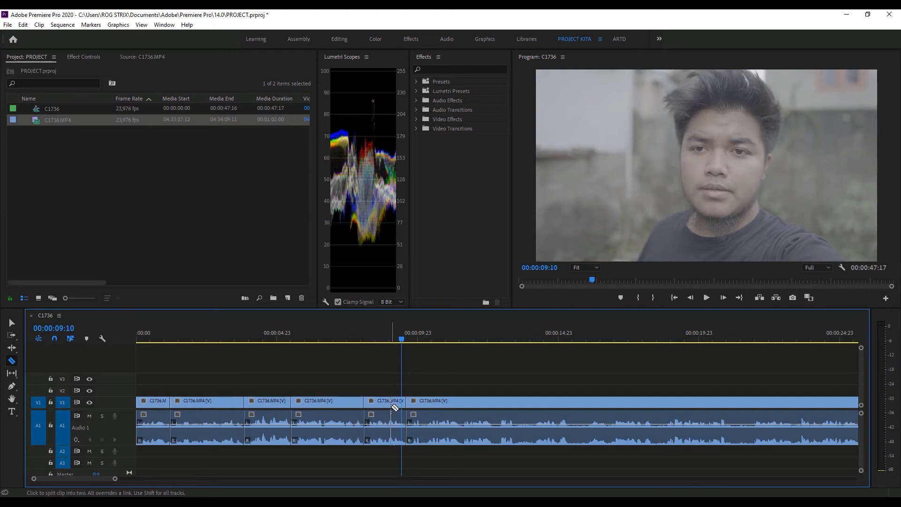
- Undo all the splits and ripple trims until the C1736.MP4 clip is back at its full length
key(ctrl+z)
key(ctrl+z)
key(ctrl+z)
key(ctrl+z)
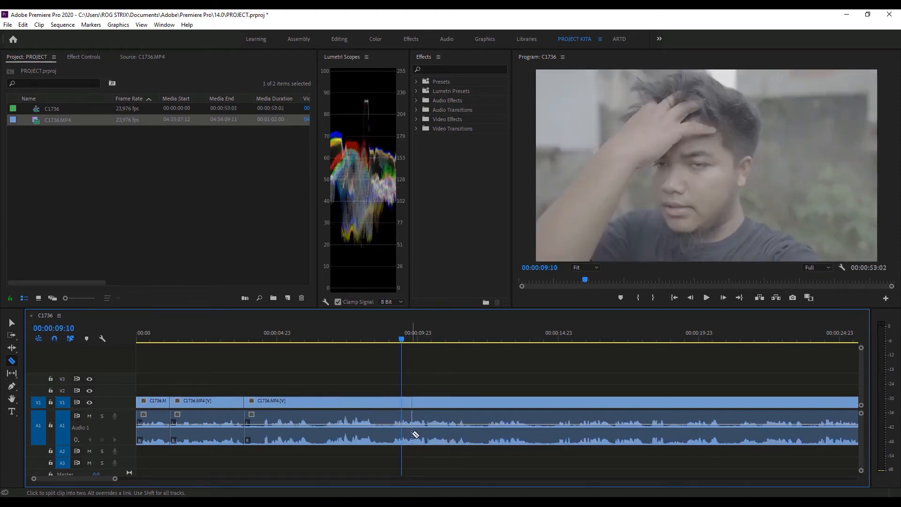
key(ctrl+z)
key(ctrl+z)
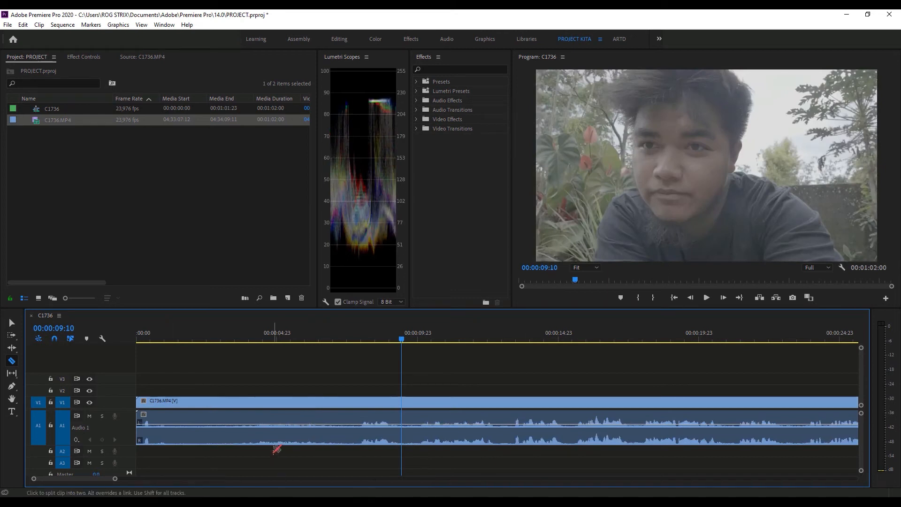
- Ripple-trim the beginning of the full C1736.MP4 clip up to 00:00:07:20
click(272, 442)
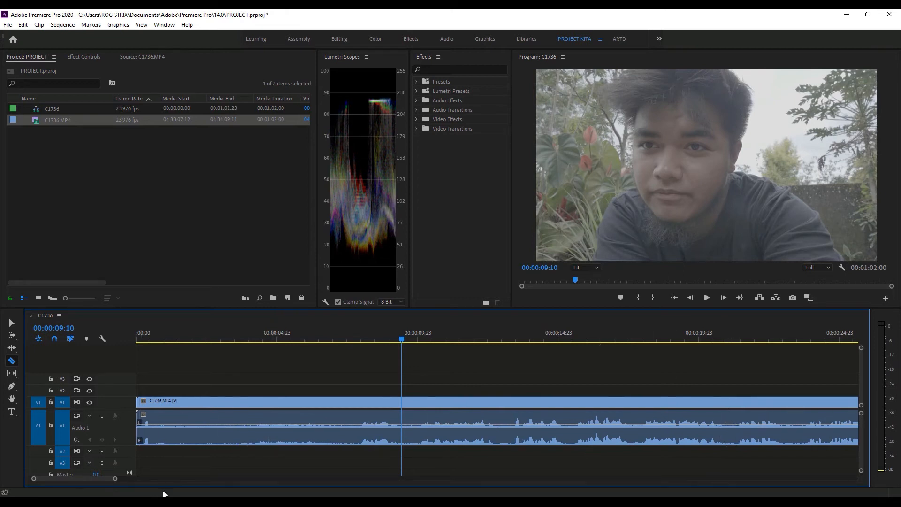
drag(321, 333, 358, 337)
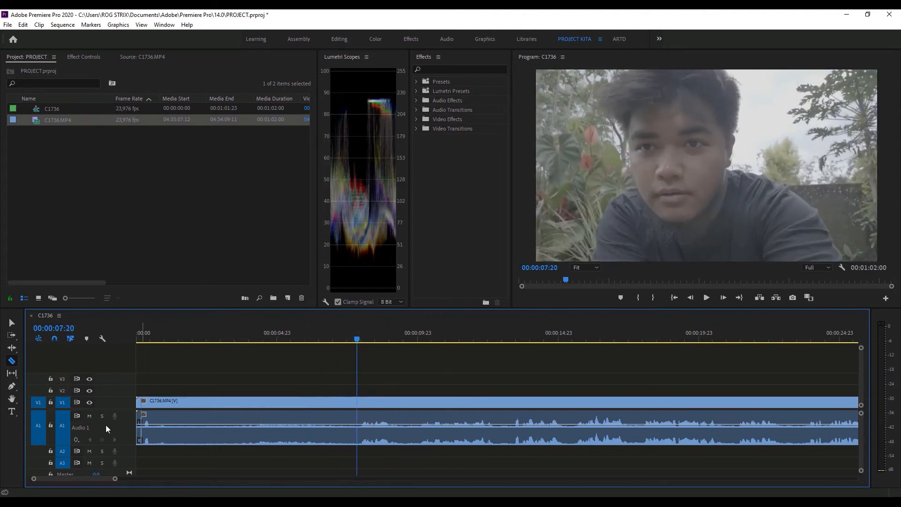
key(q)
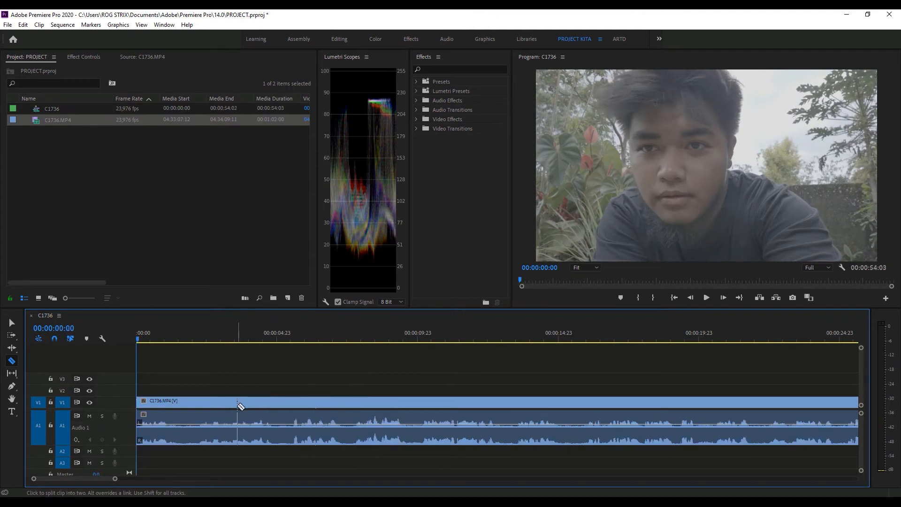
- Play the opening, split the clip at about 00:00:02:03 and ripple-trim the first part's end back to 00:00:01:05
key(space)
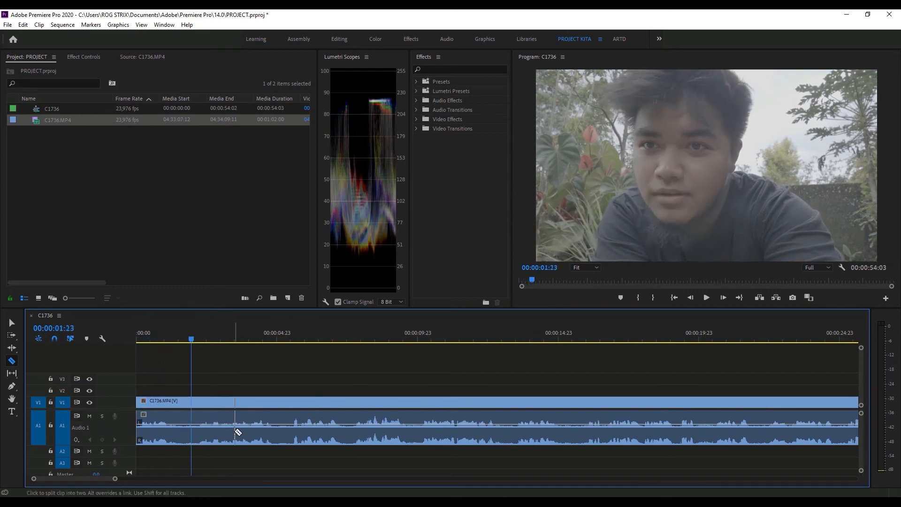
mouse_move(171, 332)
mouse_down()
mouse_move(156, 332)
mouse_move(171, 334)
mouse_up()
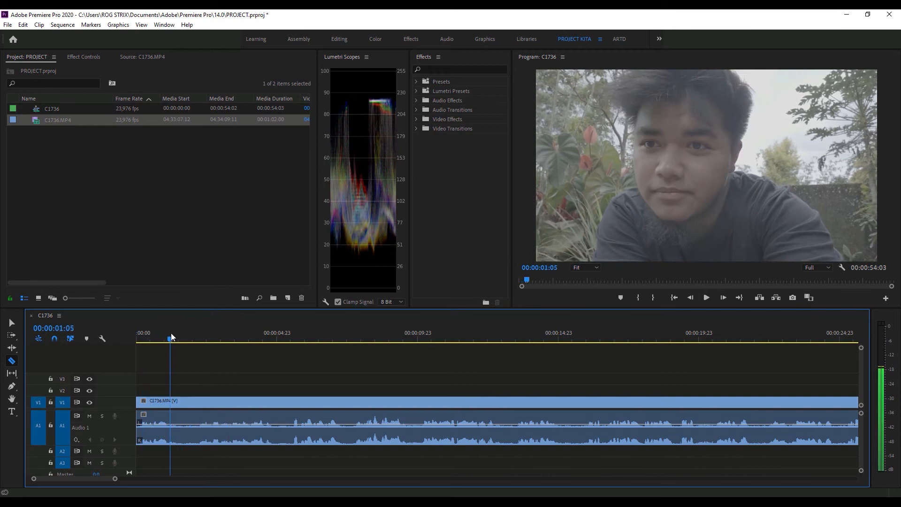
click(197, 438)
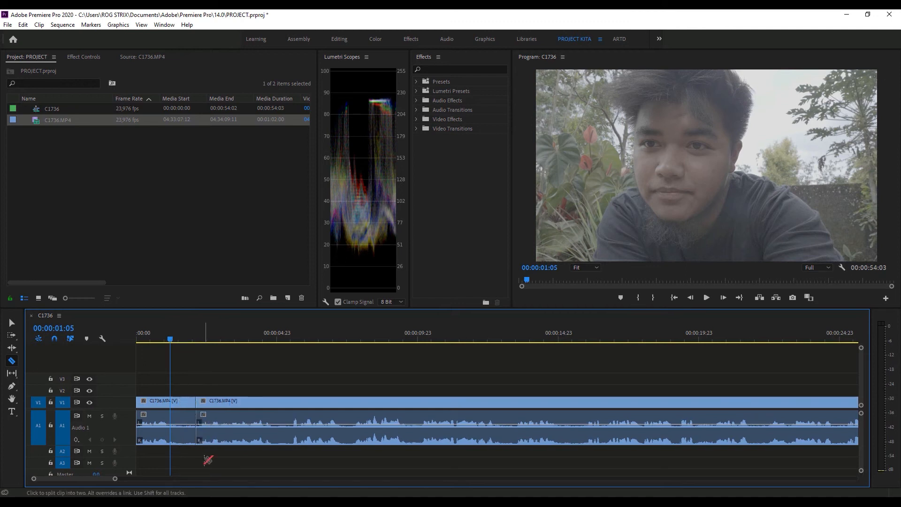
key(w)
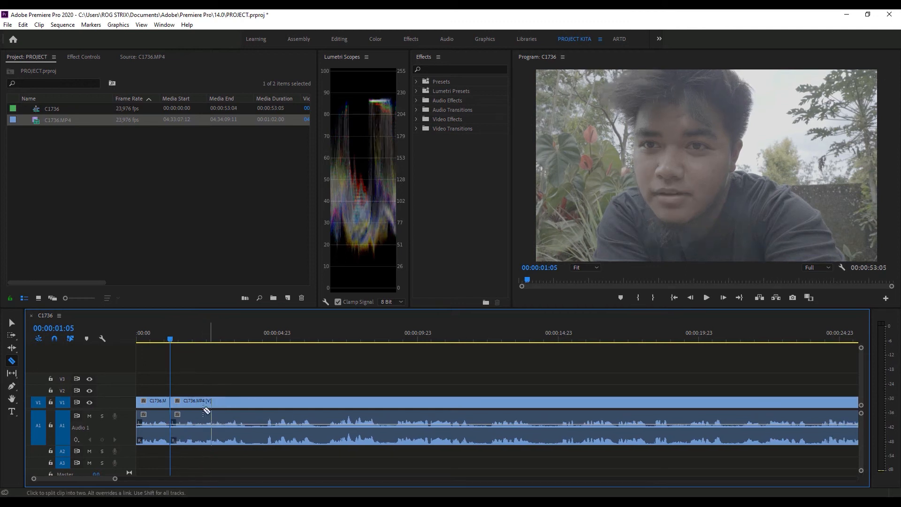
- Split the last clip at about 00:00:06:19, where speech resumes, and ripple-trim the end of the part before it back to 00:00:03:20
drag(198, 334, 244, 336)
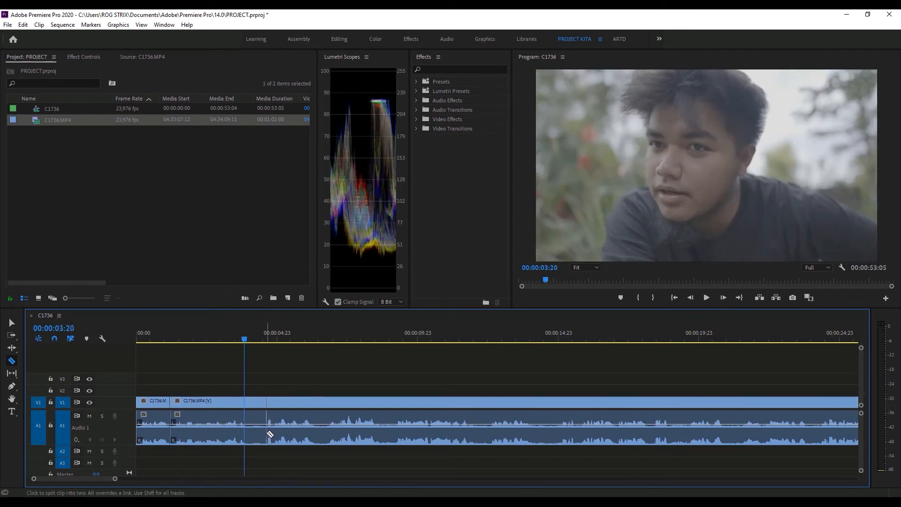
click(264, 334)
key(space)
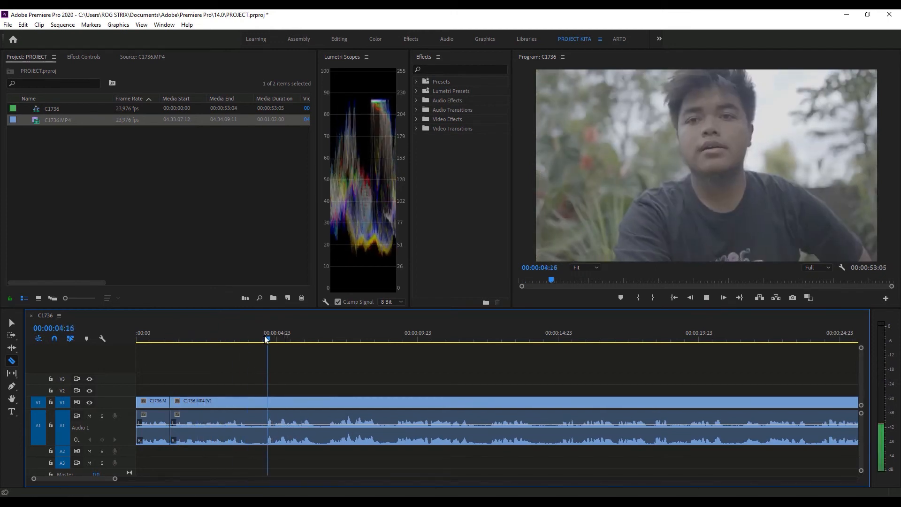
key(space)
click(245, 336)
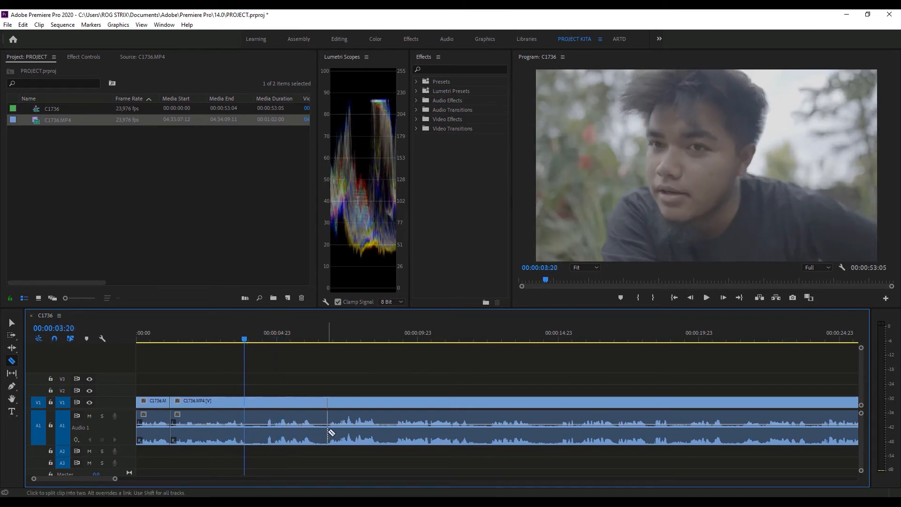
click(328, 435)
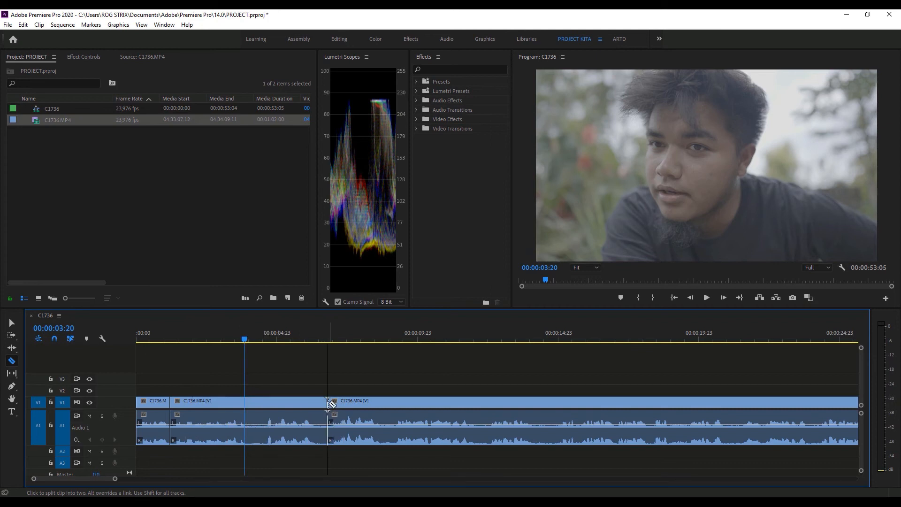
key(w)
- Play across the latest cut, split the last clip at about 00:00:05:15 and ripple-trim the following part's start up to 00:00:06:06
click(212, 334)
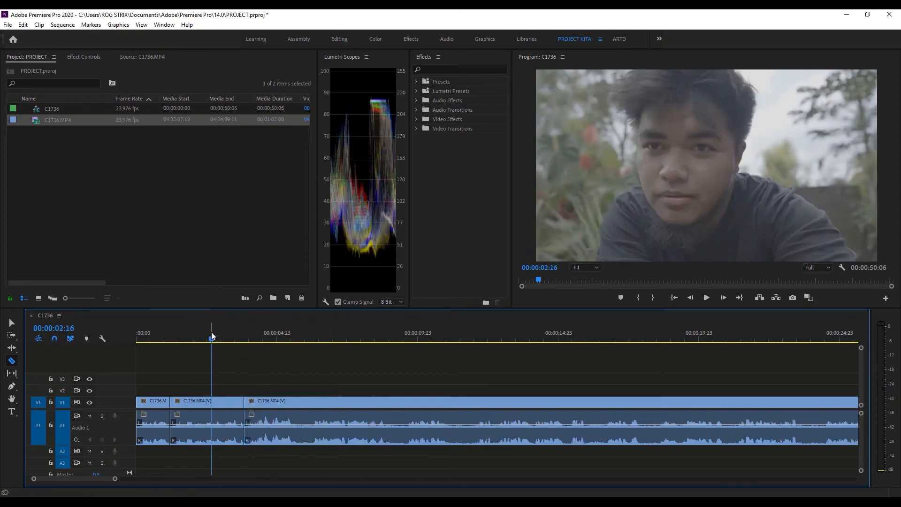
key(space)
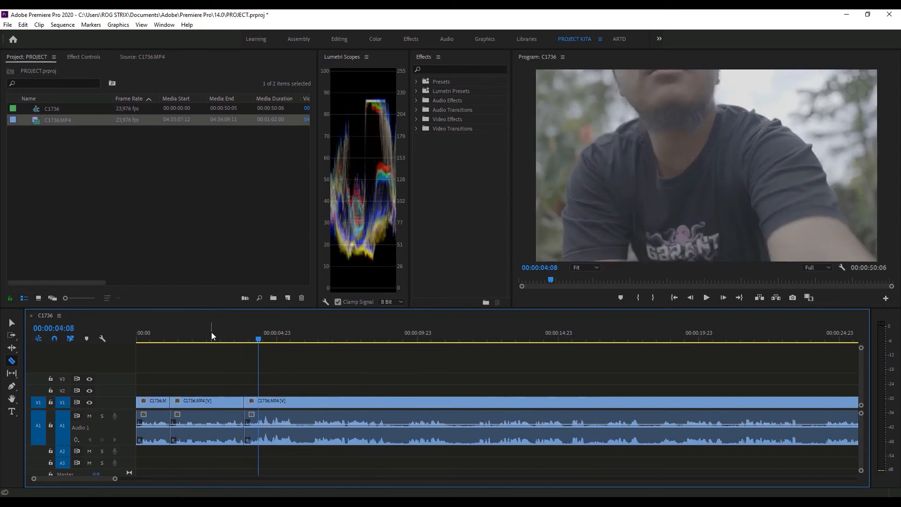
click(312, 336)
click(296, 403)
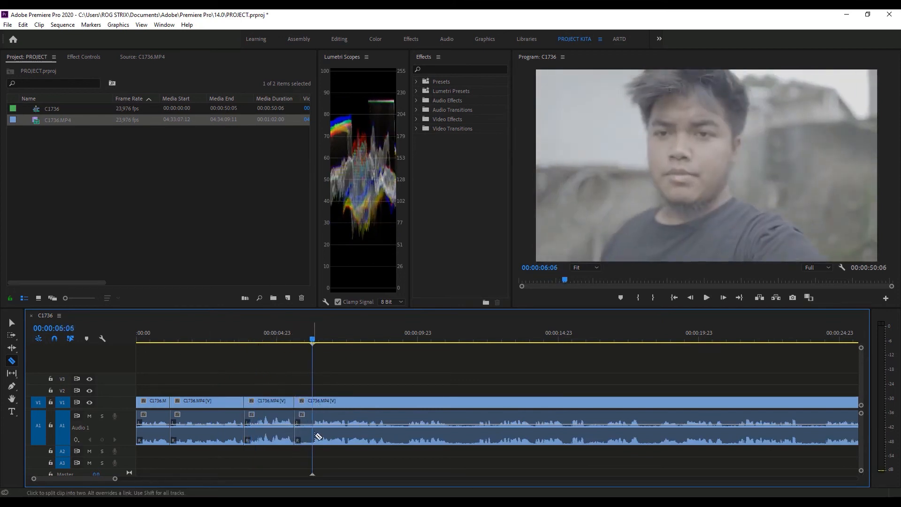
key(q)
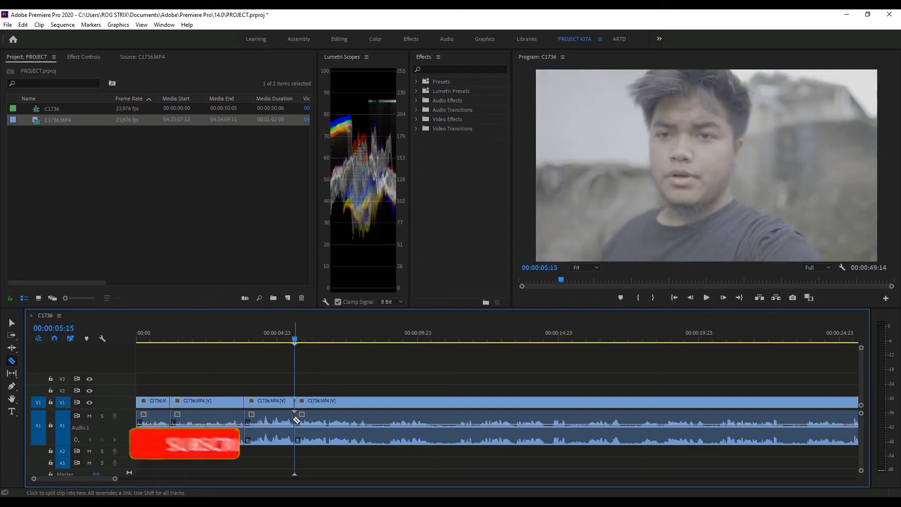
- Split the last clip at about 00:00:08:23 and ripple-trim the end of the part before it back to 00:00:08:05
drag(324, 337, 369, 342)
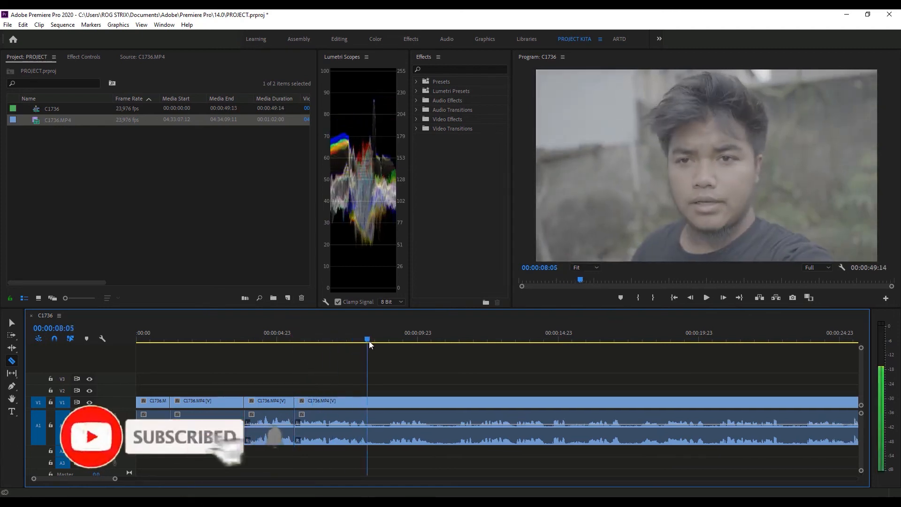
click(389, 423)
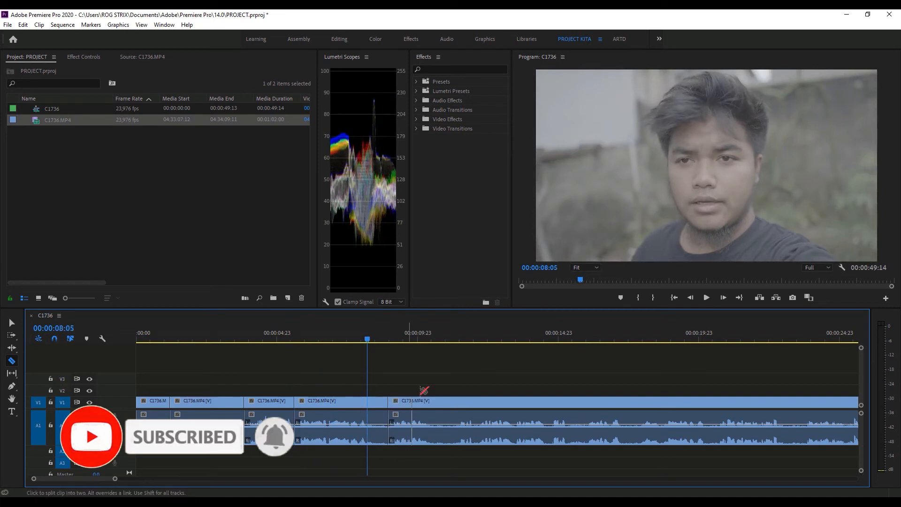
key(w)
- Split the remaining footage and ripple-trim its pauses, leaving cuts at about 00:00:09:16, 00:00:12:19, 00:00:13:22 and 00:00:16:05
drag(389, 344, 496, 345)
click(410, 432)
key(q)
click(539, 425)
key(w)
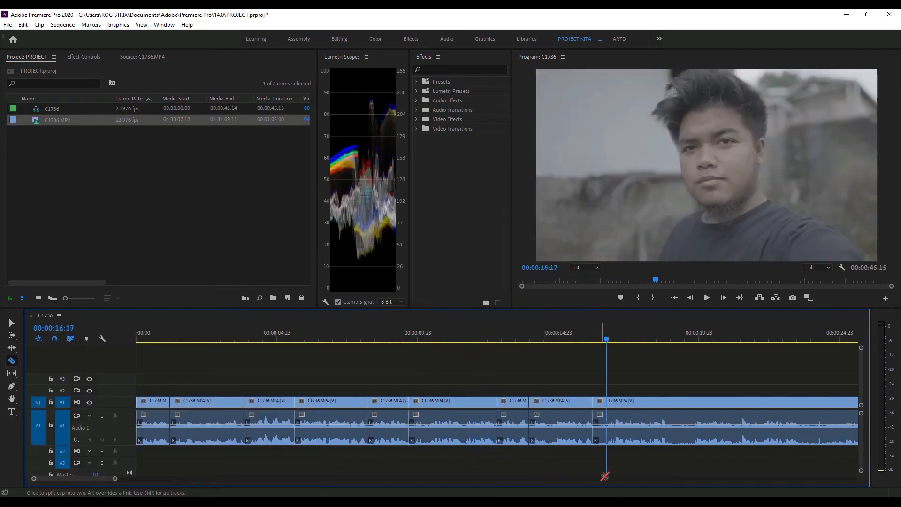
key(q)
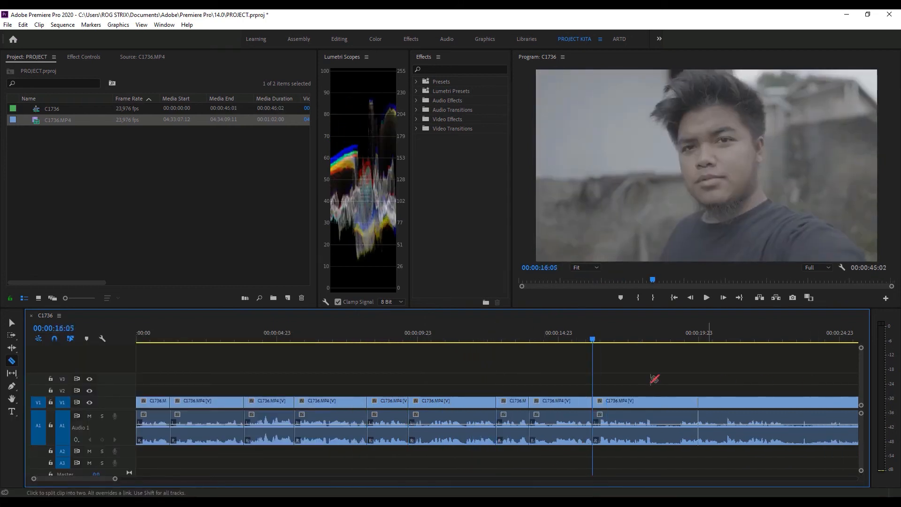
- Split the last clip at about 00:00:19:06 and ripple-trim the end of the part before it back to 00:00:18:10
click(654, 335)
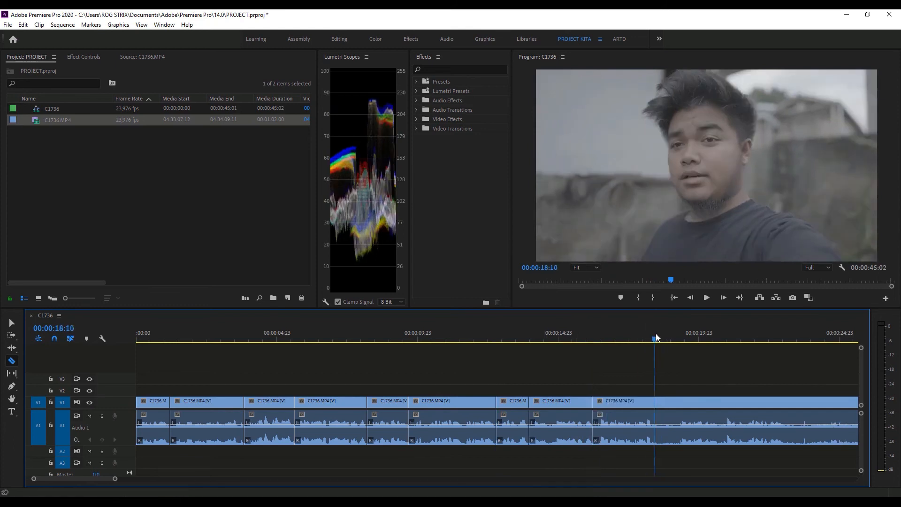
click(679, 432)
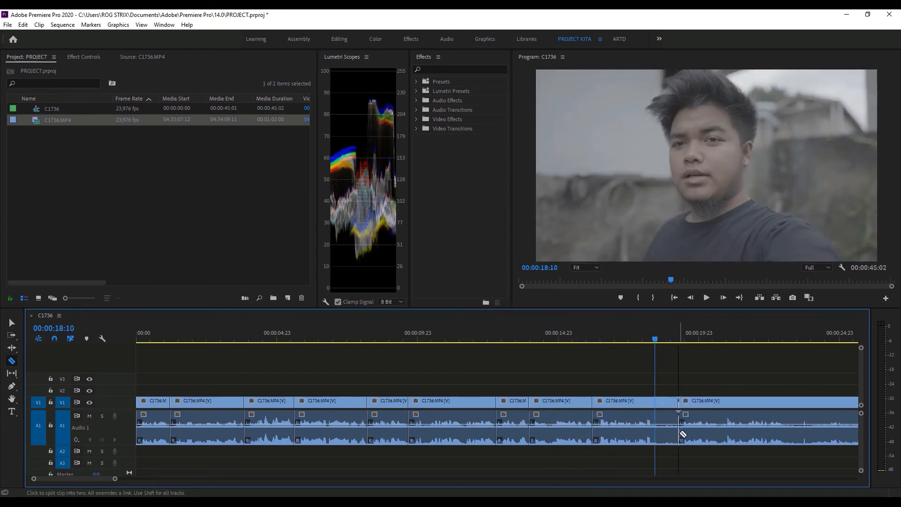
key(w)
- Play the trimmed sequence from its start to check the cuts
drag(188, 340, 128, 339)
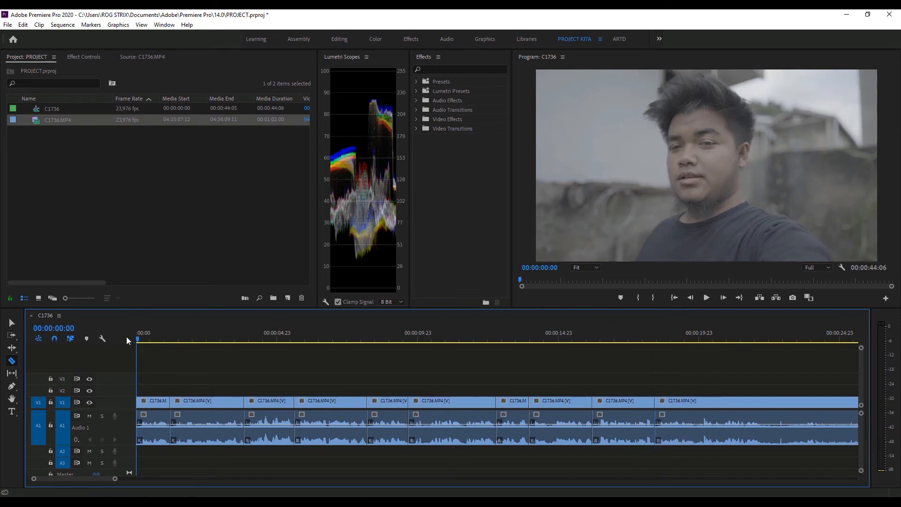
key(space)
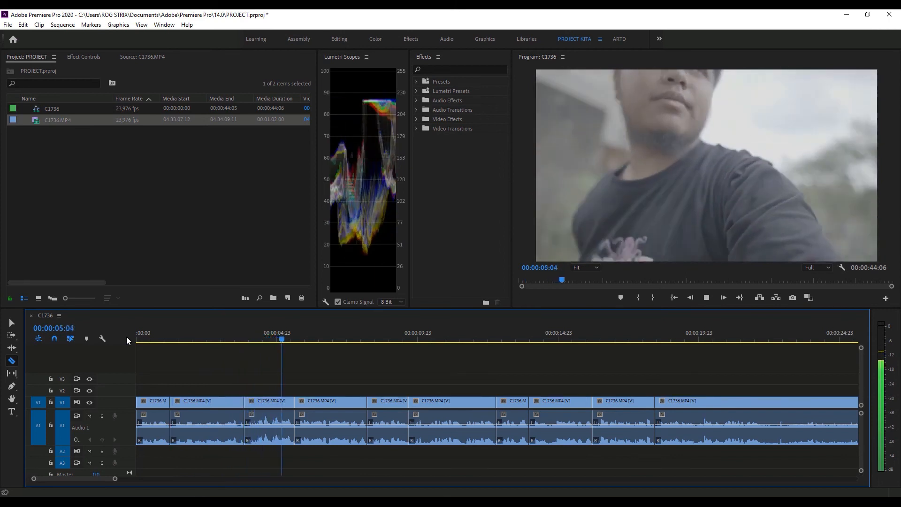
key(space)
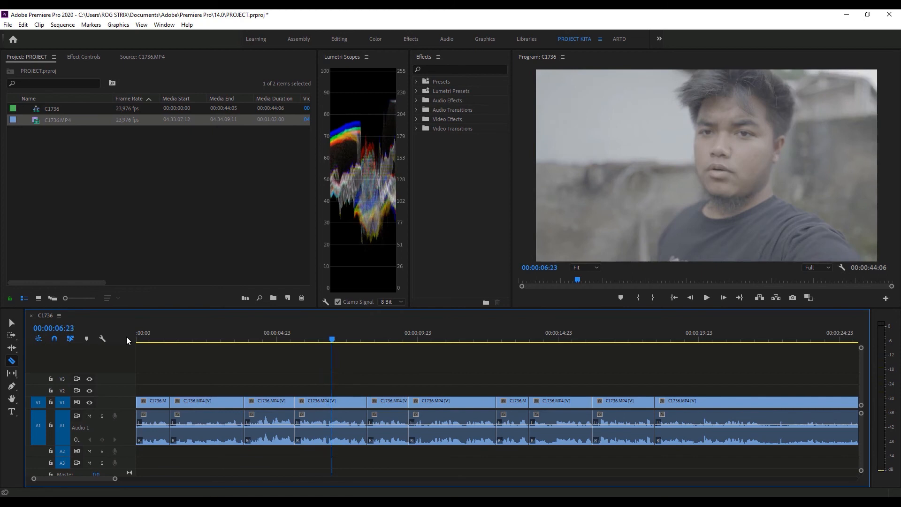
- Undo all the cuts and ripple trims until the sequence holds the single uncut clip again
key(ctrl+z)
key(ctrl+z)
key(ctrl+z)
key(ctrl+z)
key(ctrl+z)
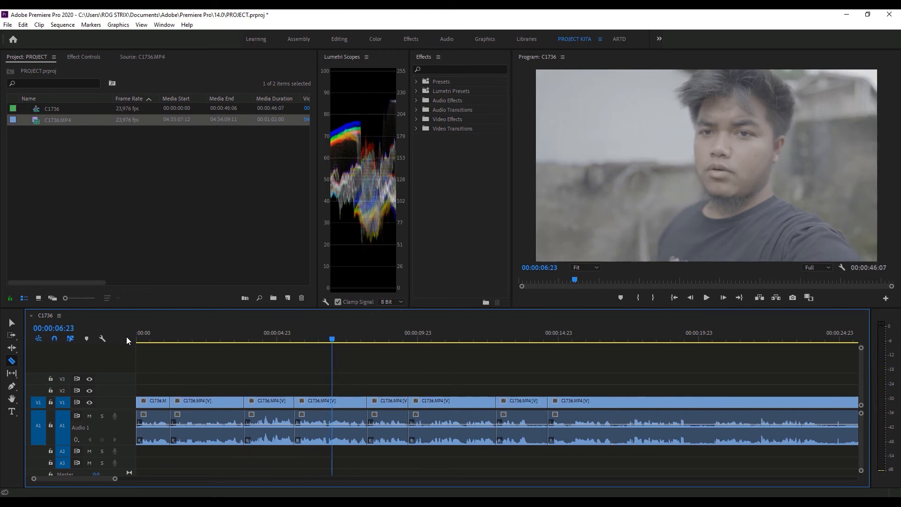
key(ctrl+z)
key(ctrl+z)
key(ctrl+z)
key(ctrl+z)
key(ctrl+z)
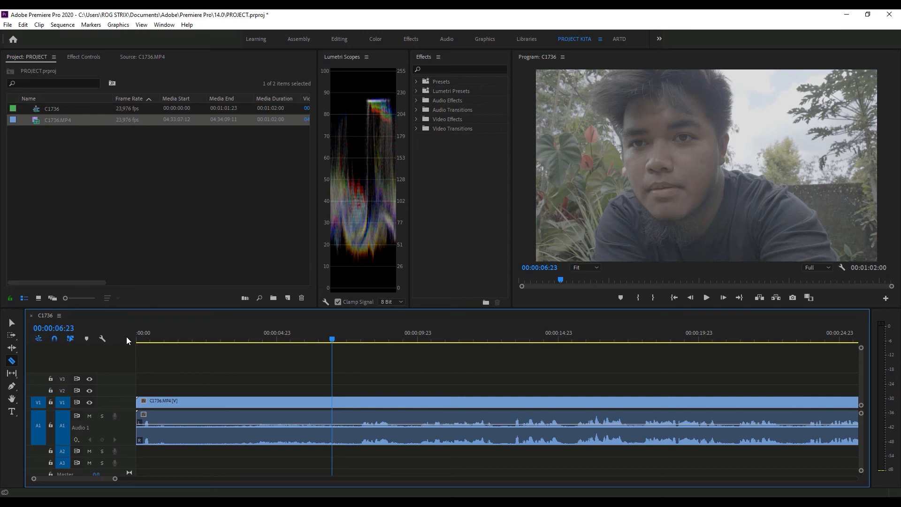
- Try splitting the clip at about 00:00:07:23 and ripple-deleting the part before the cut, and undo both edits
click(362, 340)
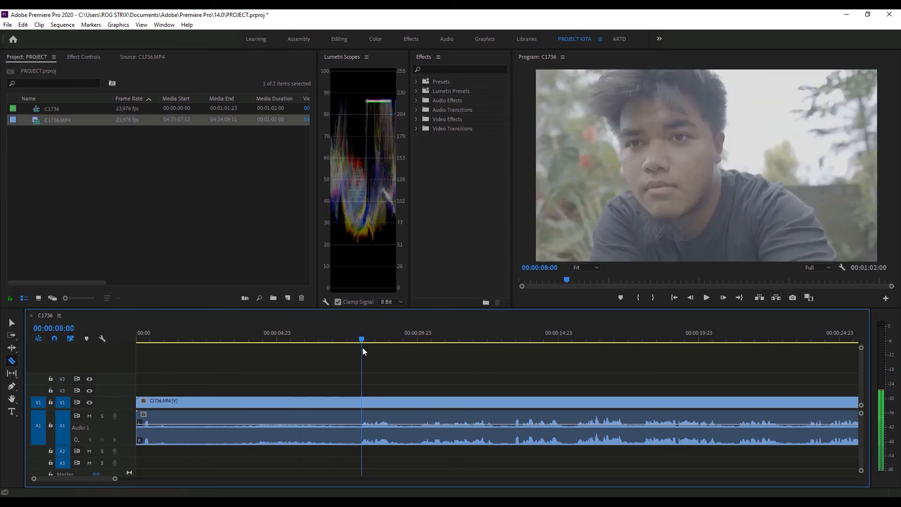
click(364, 402)
key(v)
drag(309, 378, 295, 459)
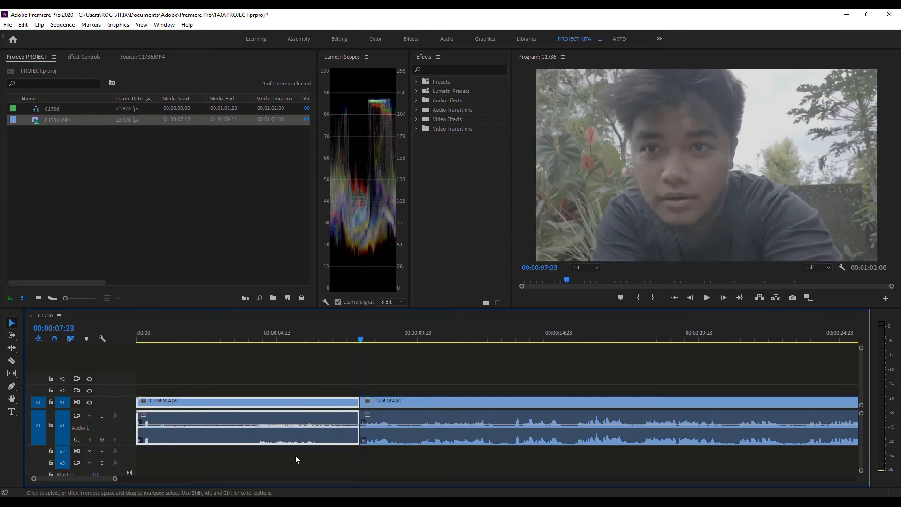
key(shift)
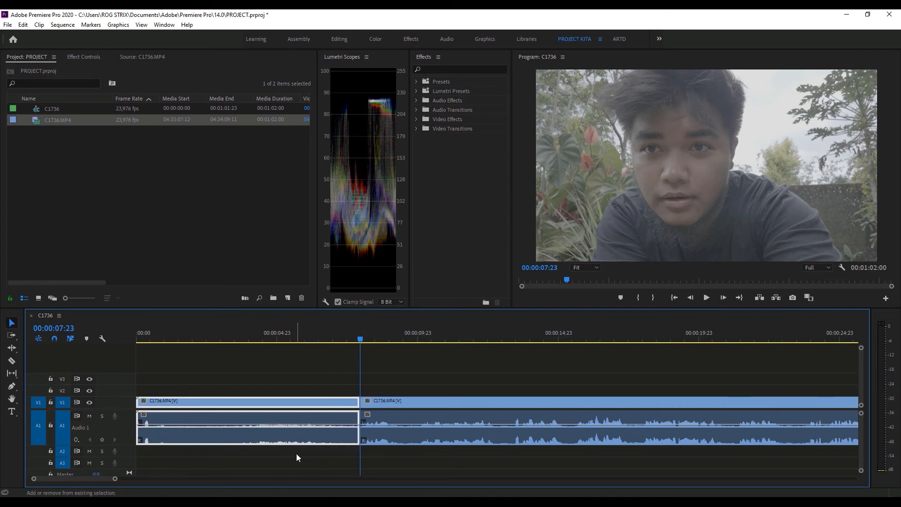
key(shift+Delete)
key(ctrl+z)
key(ctrl+z)
- Split the uncut clip with the Razor tool at 00:00:07:20, where the speech begins
click(357, 333)
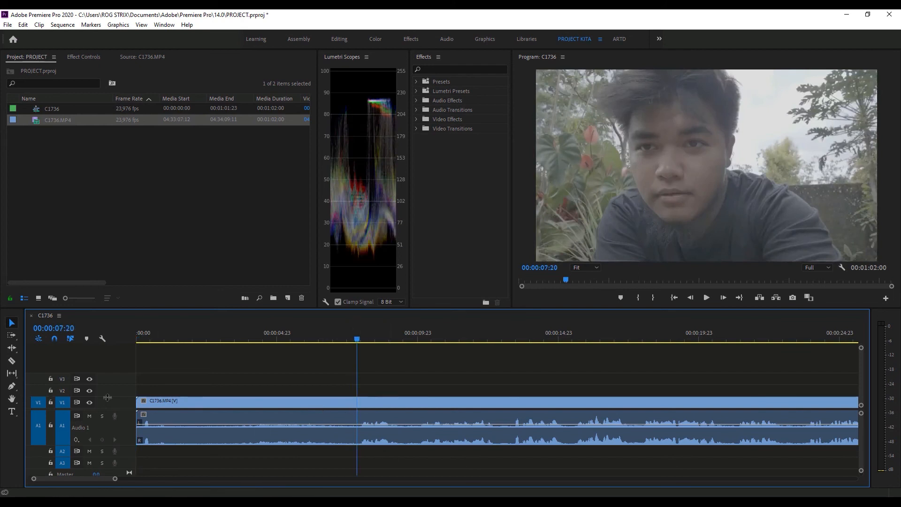
key(c)
key(v)
key(c)
click(359, 402)
key(v)
- Try deleting the part before the cut and moving the remaining footage back towards the sequence start, and undo both edits
click(295, 427)
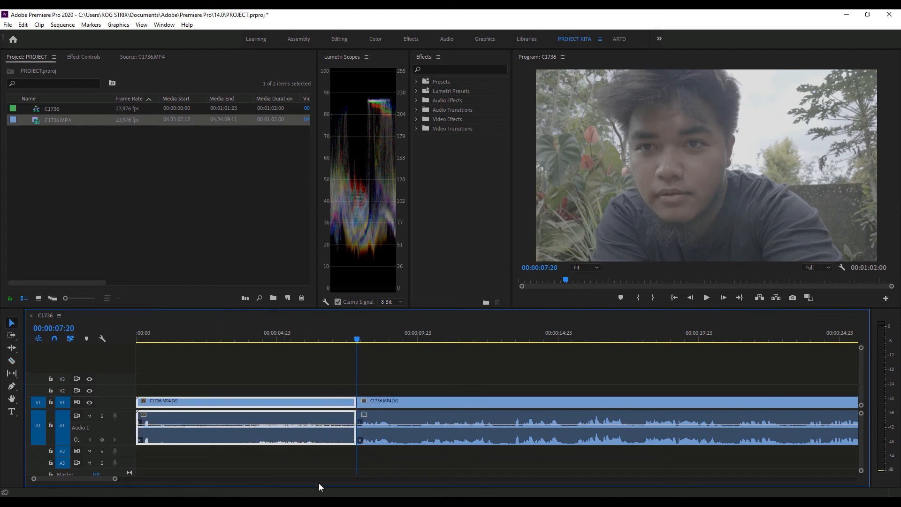
key(Delete)
drag(654, 413, 258, 439)
key(ctrl+z)
key(ctrl+z)
- Ripple-delete the part before the 00:00:07:20 cut and play the sequence from its start to 00:00:01:05
click(326, 437)
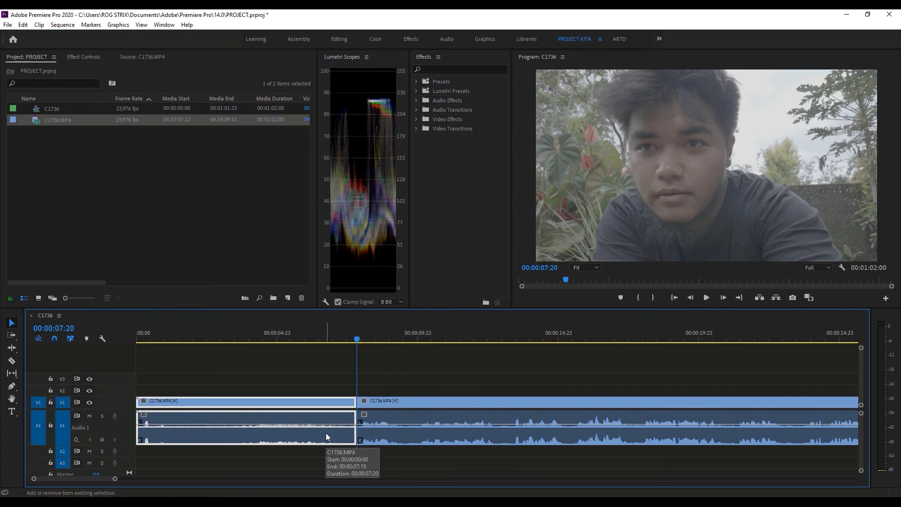
key(shift+Delete)
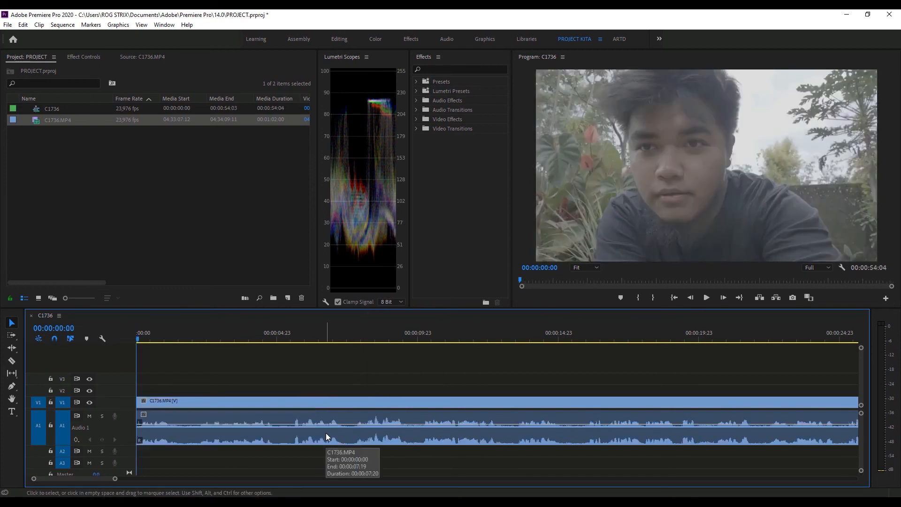
key(space)
key(space)
- Split the clip at 00:00:01:05 and about 00:00:02:05 and ripple-delete the pause between the two cuts
key(c)
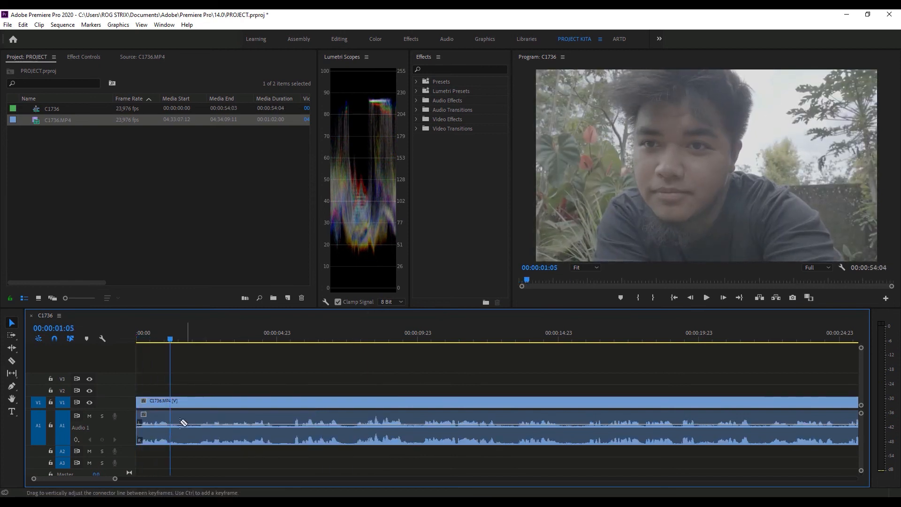
click(172, 425)
click(199, 428)
key(v)
click(182, 442)
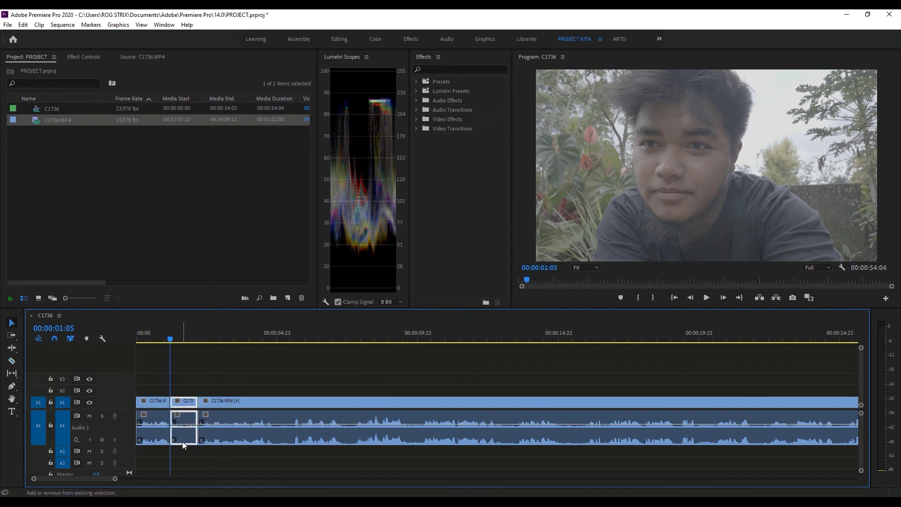
key(shift+Delete)
- Split the last clip at 00:00:03:22 and about 00:00:04:13 and ripple-delete the part between the two cuts
click(229, 338)
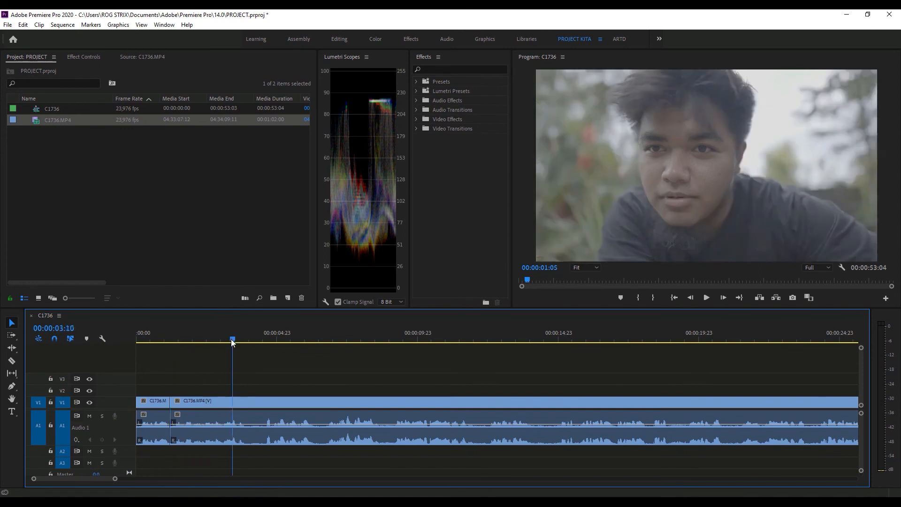
key(c)
click(247, 429)
click(265, 434)
key(v)
click(257, 432)
key(shift+Delete)
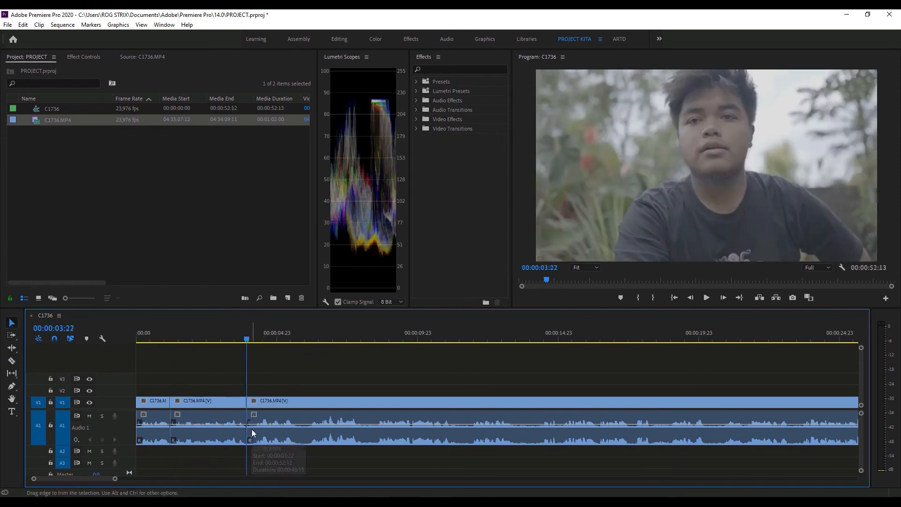
- Split the last clip at about 00:00:06:03 and ripple-delete the part between 00:00:03:22 and that cut
key(c)
click(309, 427)
key(v)
click(275, 439)
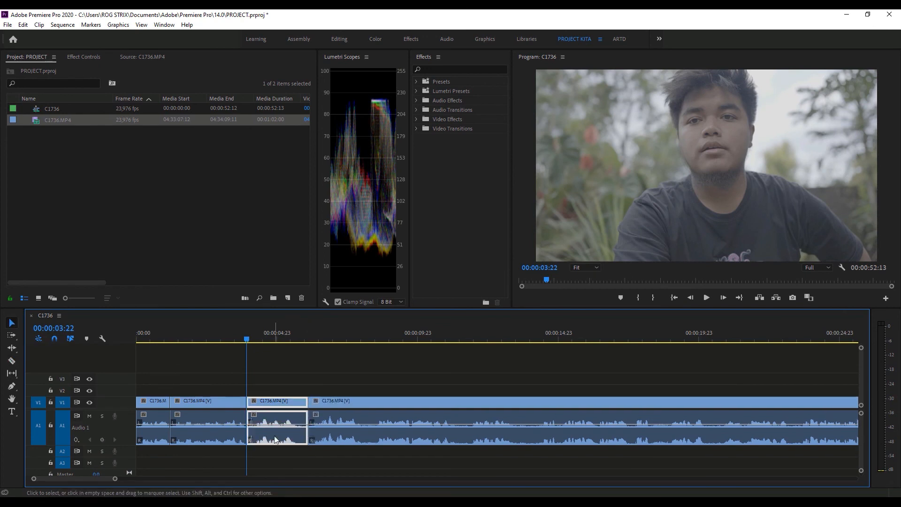
key(shift+Delete)
- Split the last clip at about 00:00:05:16 and 00:00:06:10 and ripple-delete the pause between the two cuts
key(c)
click(297, 427)
click(318, 427)
key(v)
click(306, 429)
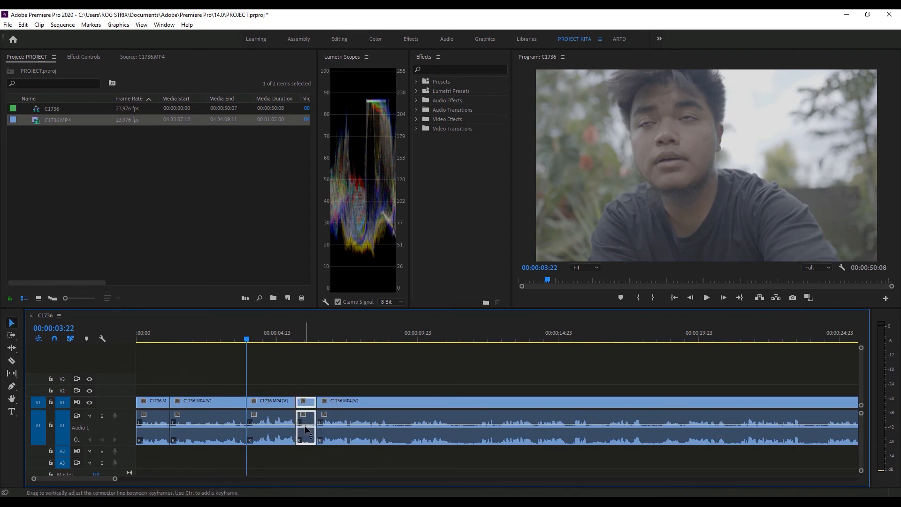
key(shift+Delete)
- Play from the last cut to 00:00:08:03 and cut out the following pauses, leaving cuts at about 00:00:08:03, 00:00:09:16, 00:00:13:14 and 00:00:14:19
key(Down)
key(space)
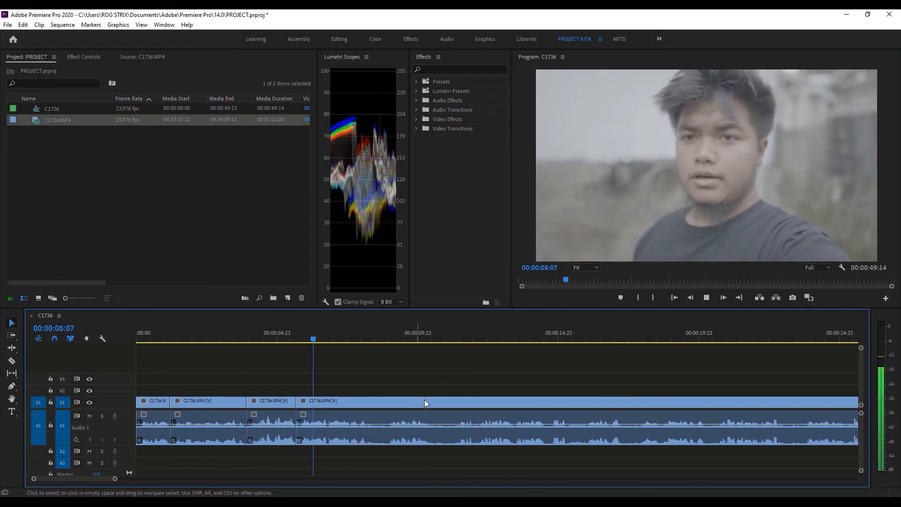
key(space)
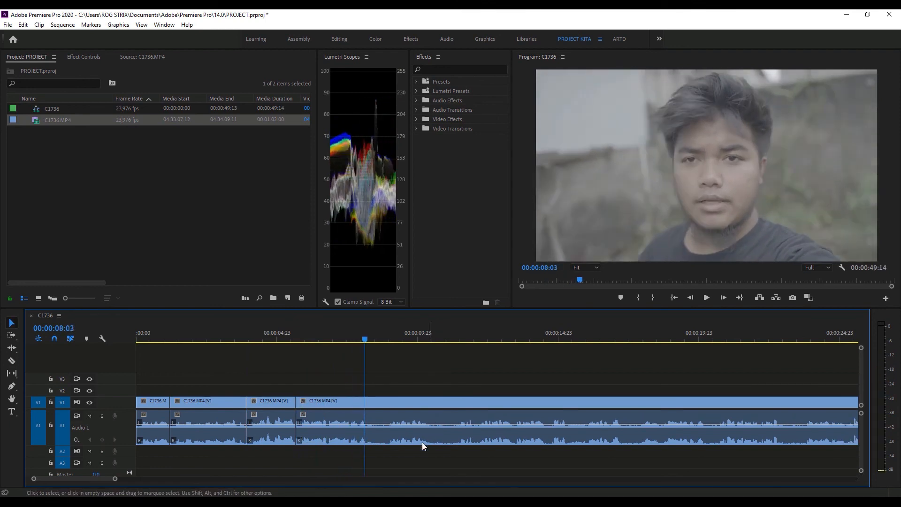
key(c)
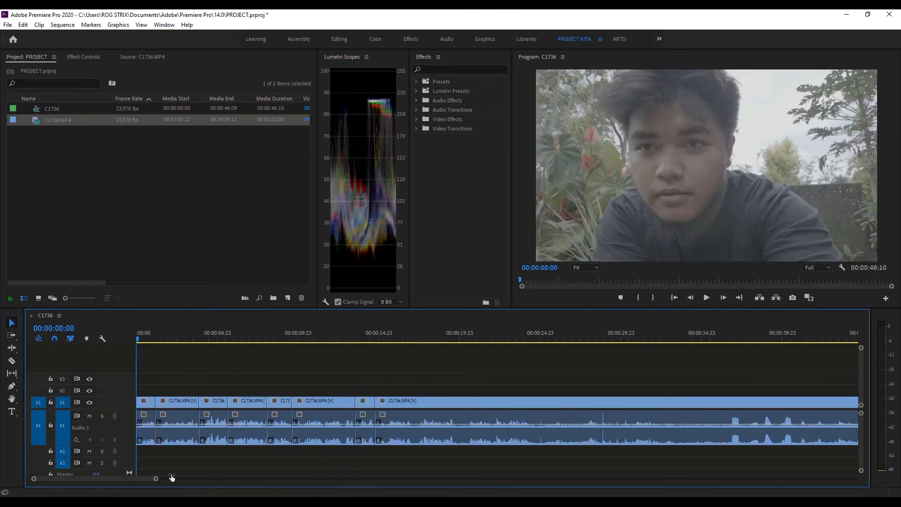
- Split the last clip at 00:00:32:02 and about 00:00:36:16, remove the part between, and remove earlier pauses at about 00:00:19:18 and 00:00:23:13
click(655, 334)
key(c)
click(656, 407)
click(730, 415)
key(v)
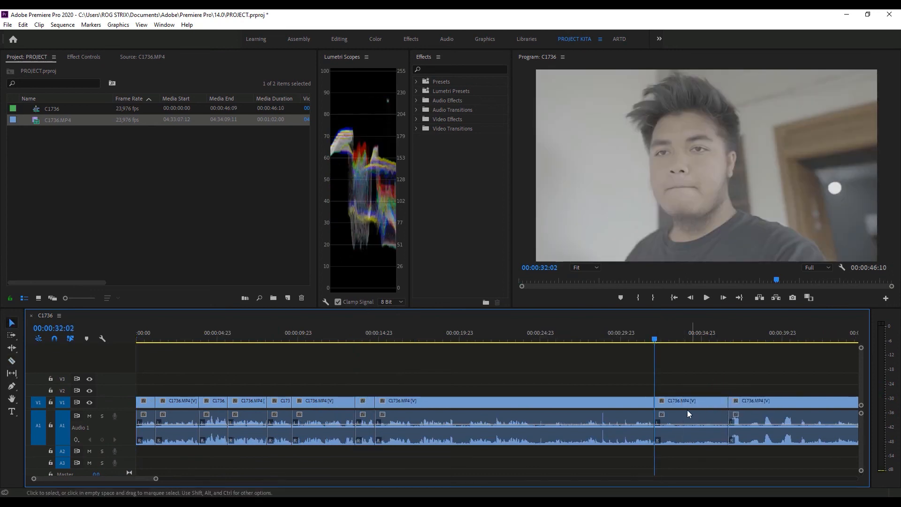
click(692, 407)
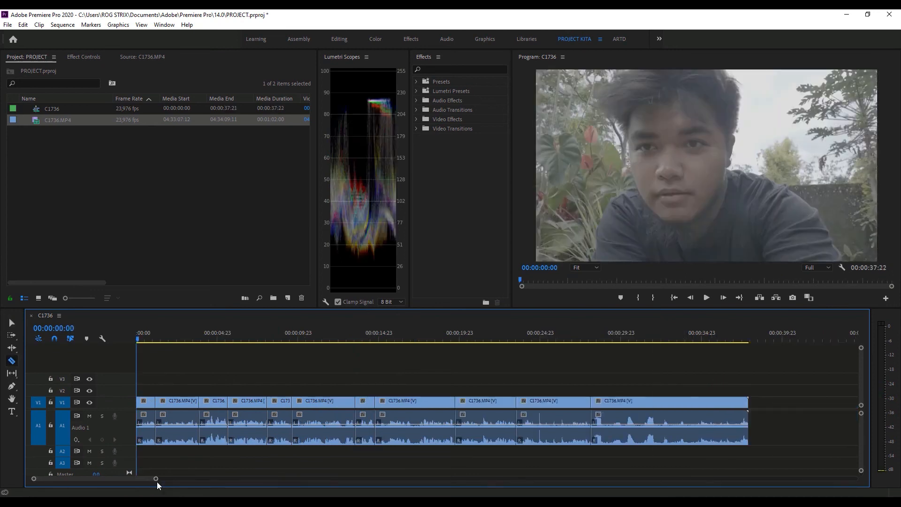
drag(157, 481, 145, 480)
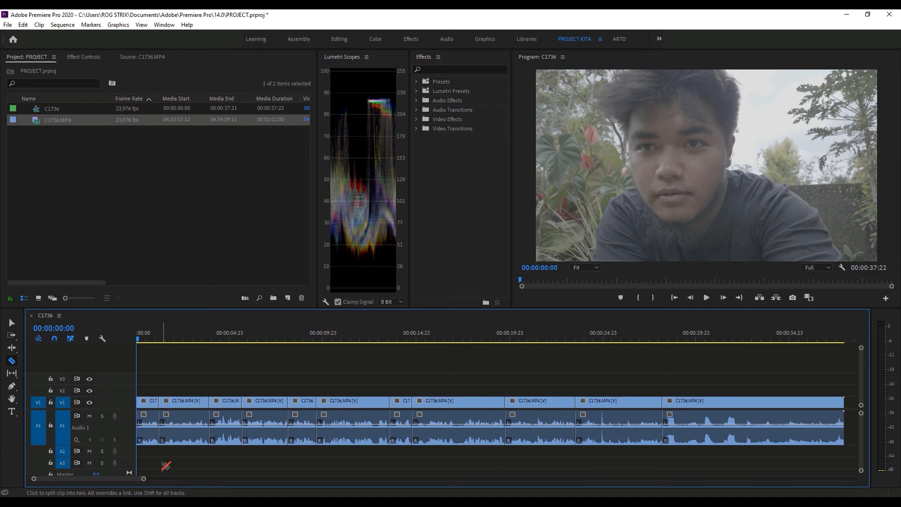
key(v)
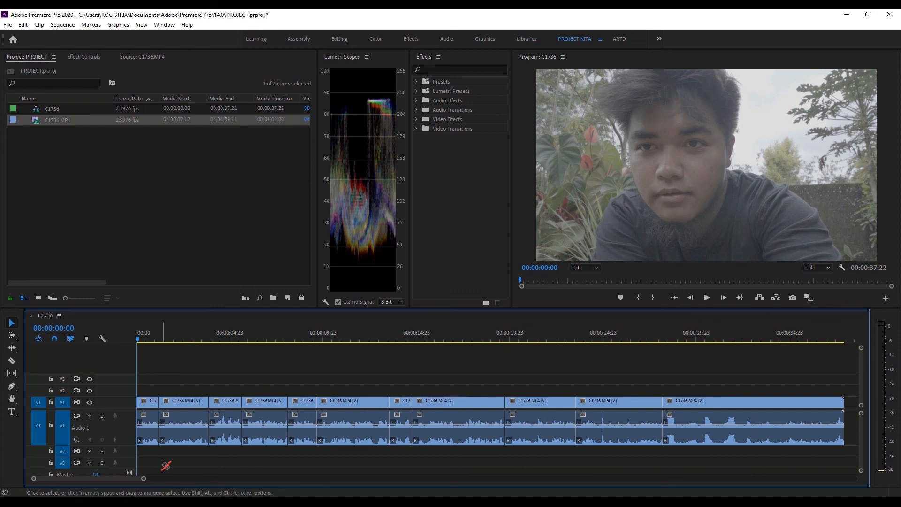